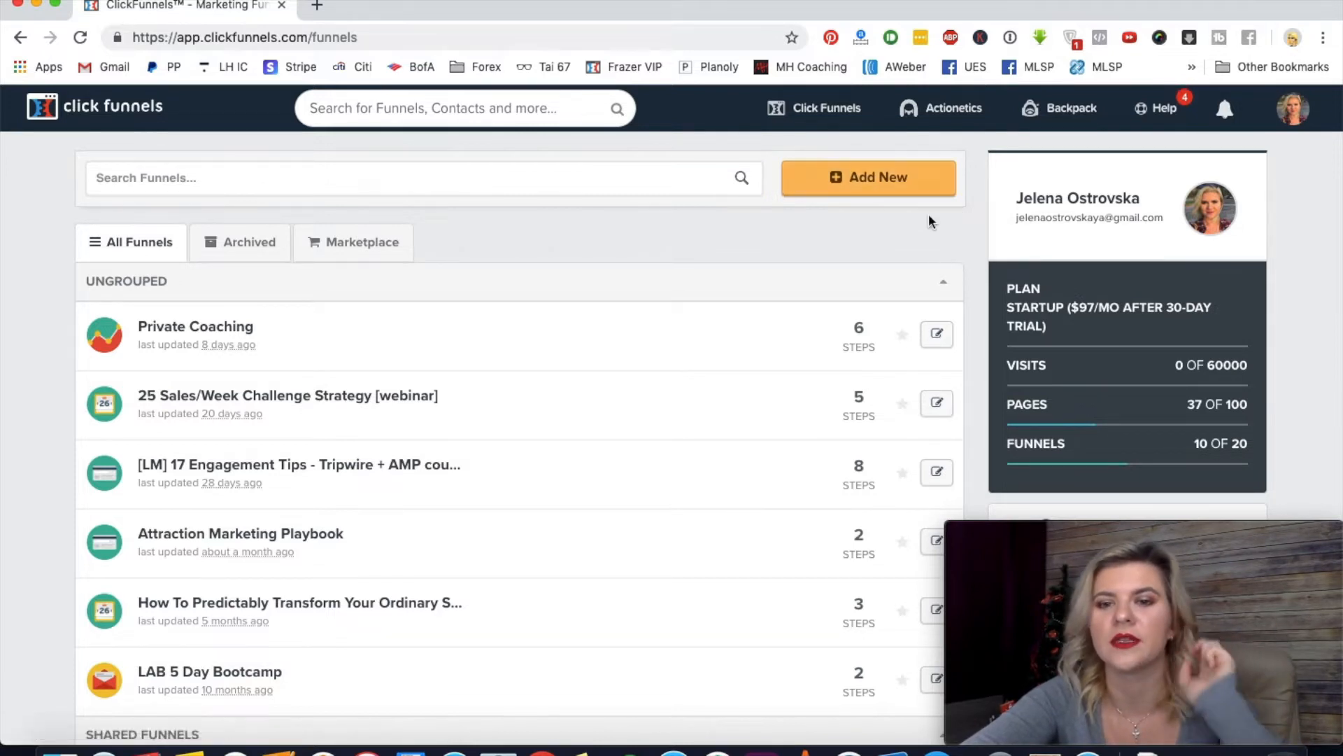
Start a new funnel with the Classic Funnel Builder and choose Collect Emails as its goal
{"action": "left_click", "coordinate": [882, 181]}
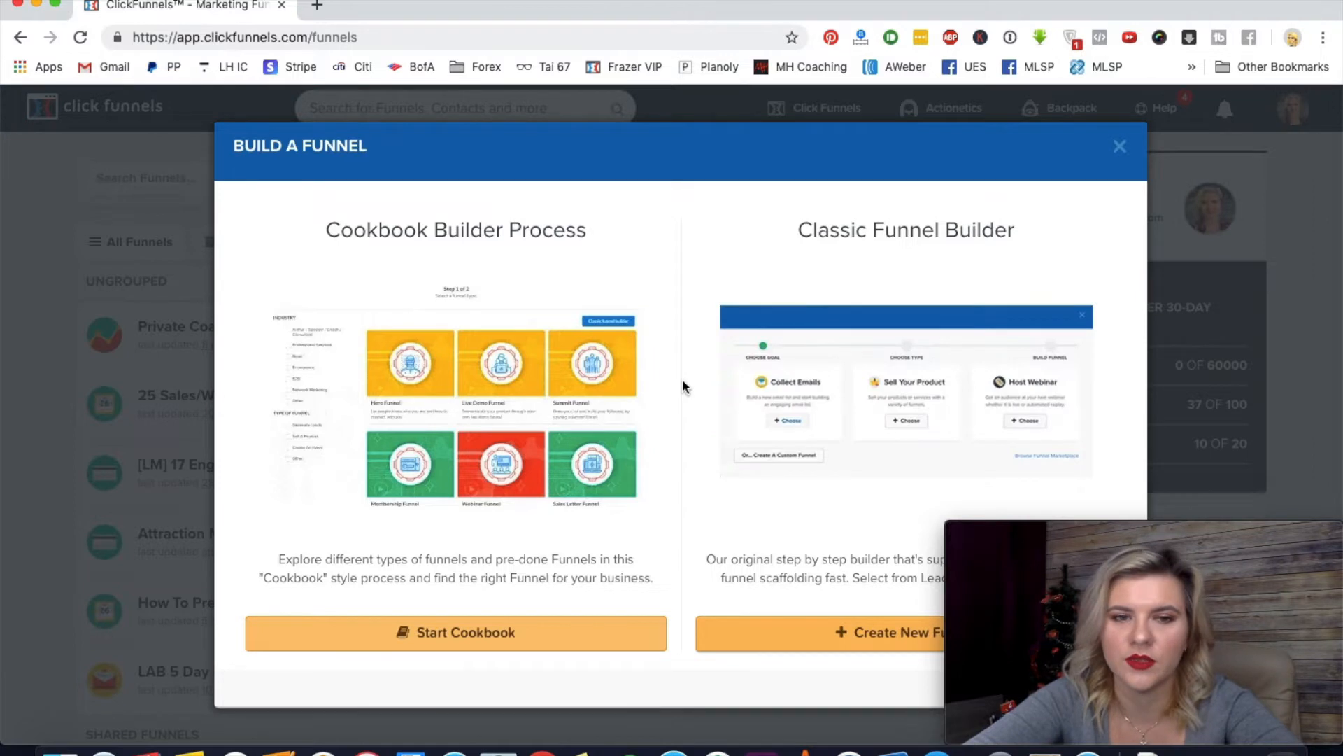
{"action": "scroll", "coordinate": [683, 381], "scroll_direction": "down", "scroll_amount": 1}
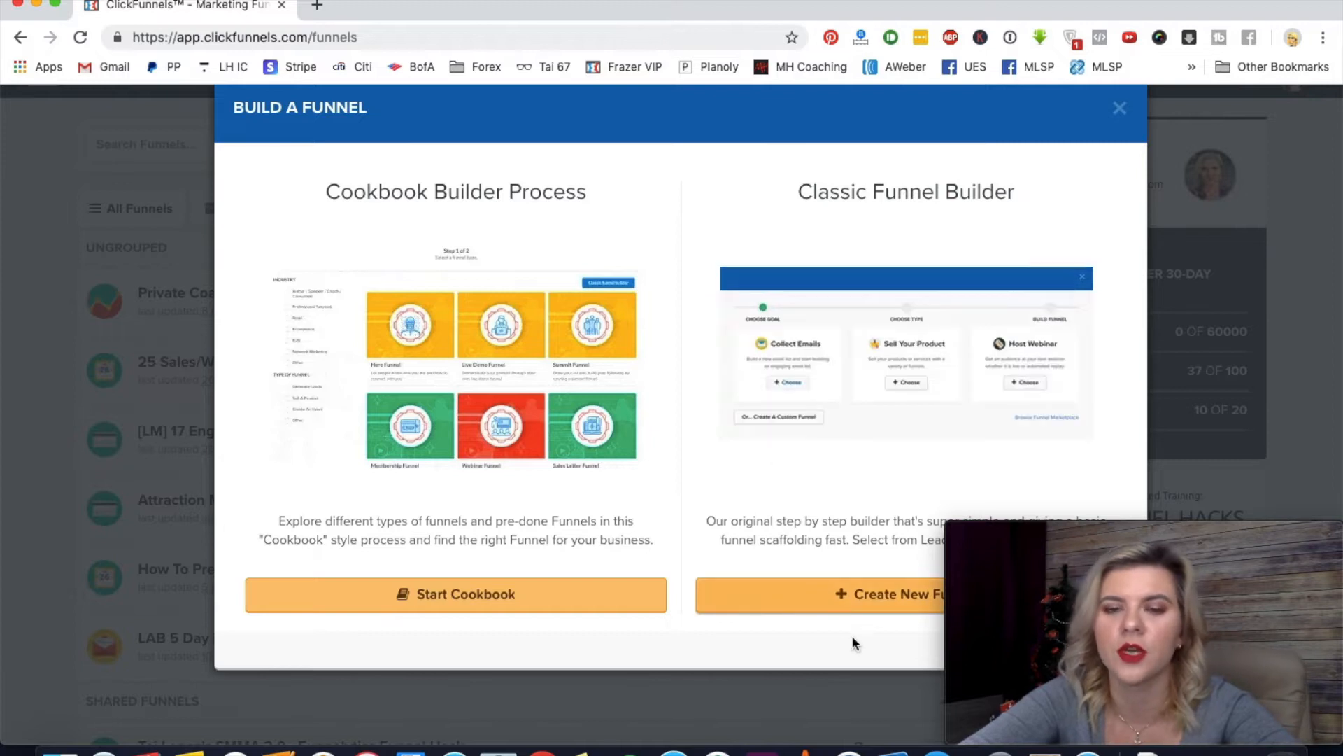
{"action": "left_click", "coordinate": [879, 605]}
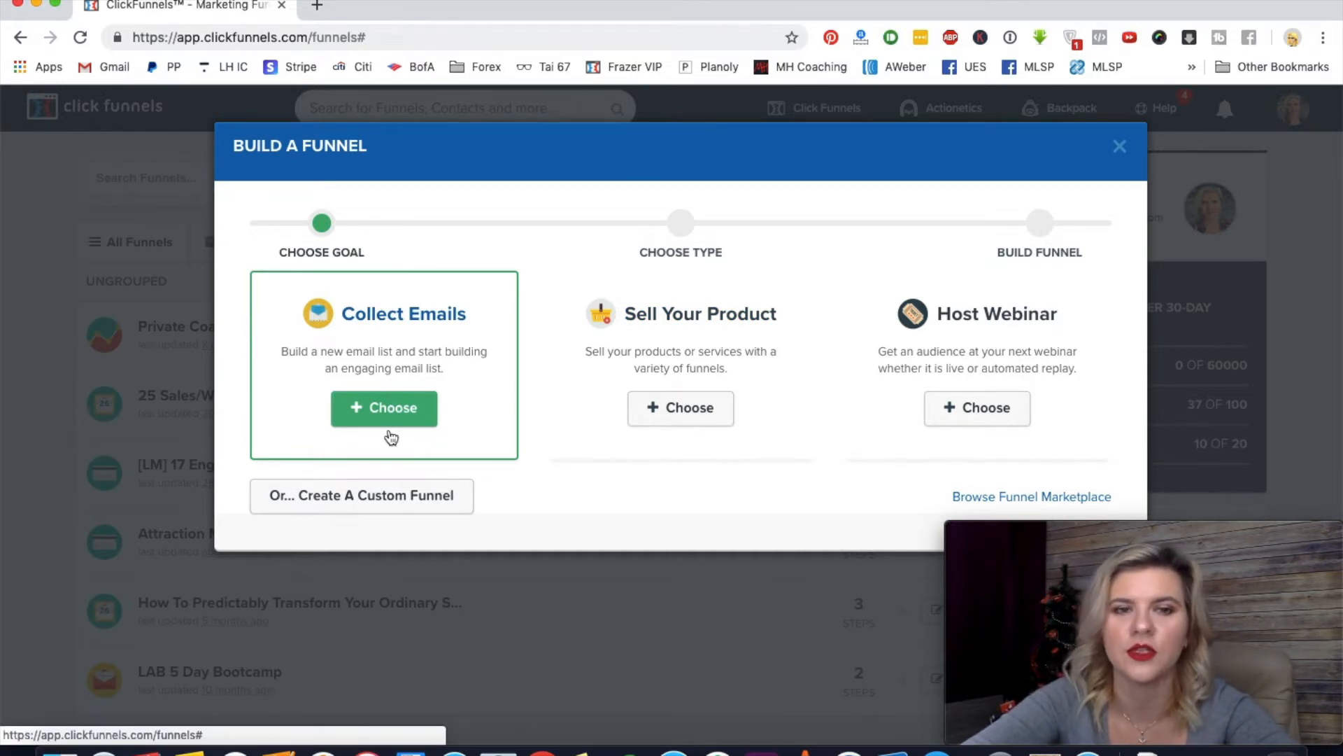
{"action": "left_click", "coordinate": [425, 409]}
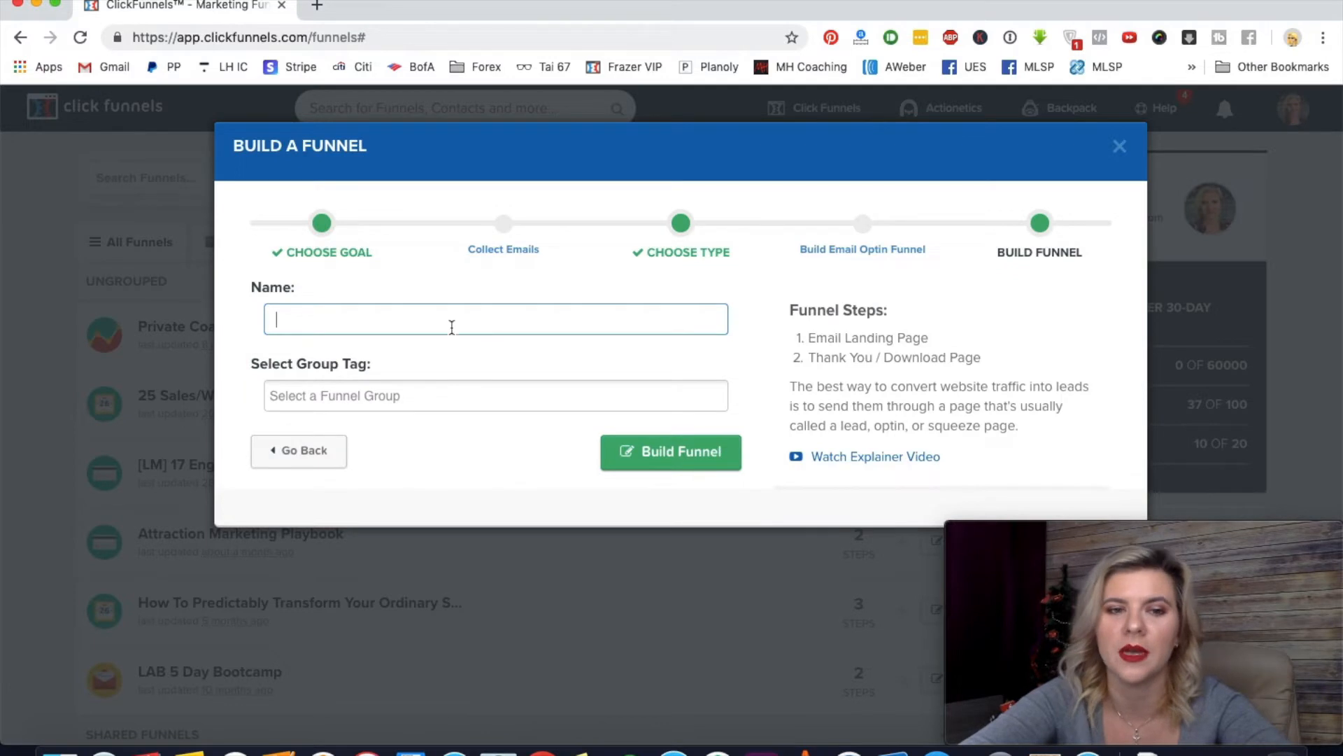
Name the funnel "Test Funnel" and build it without a group tag
{"action": "left_click", "coordinate": [431, 319]}
{"action": "type", "text": "Test"}
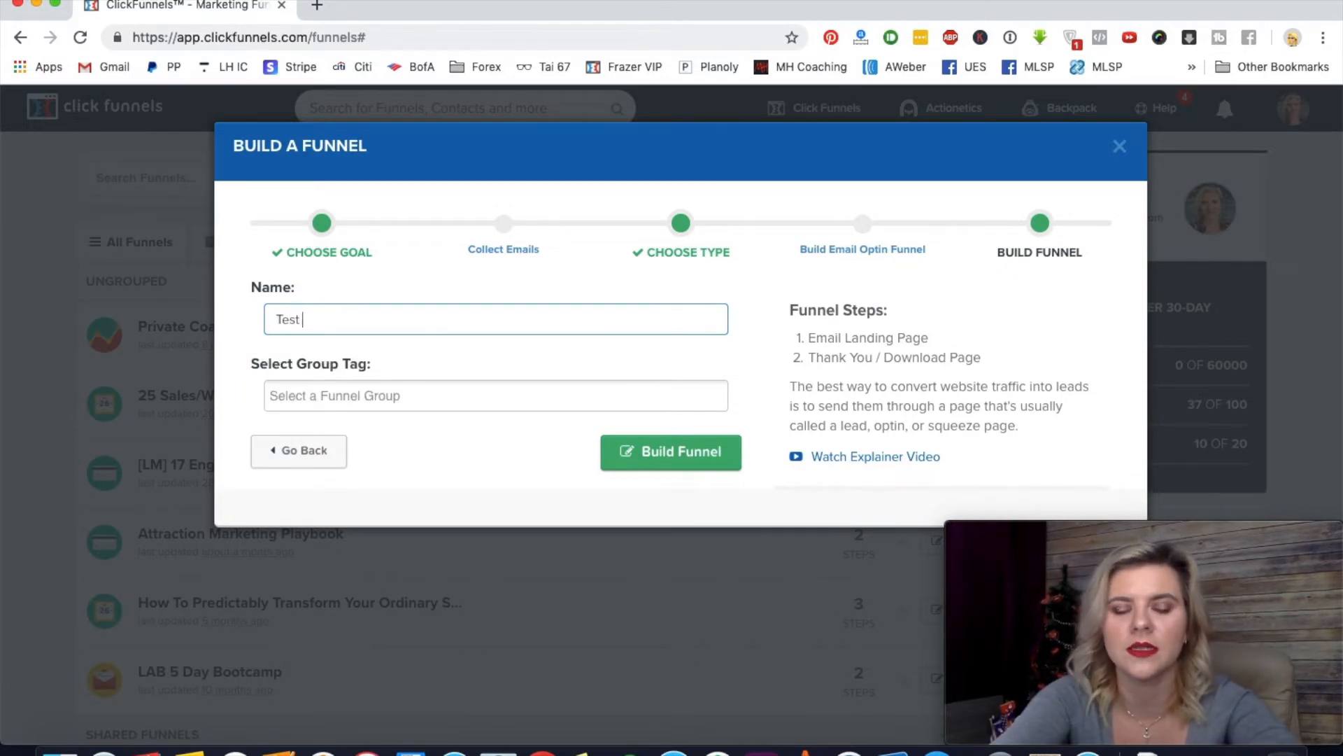
{"action": "left_click", "coordinate": [417, 396]}
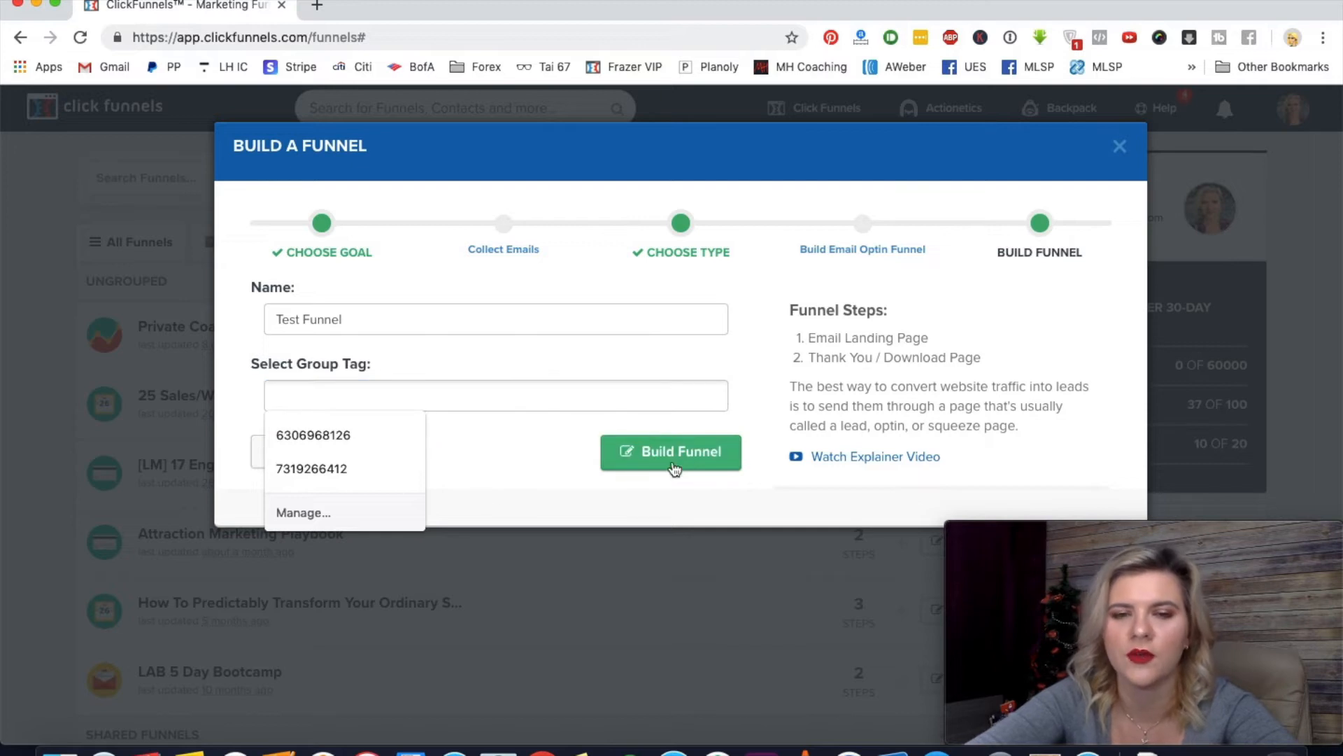
{"action": "left_click", "coordinate": [664, 449]}
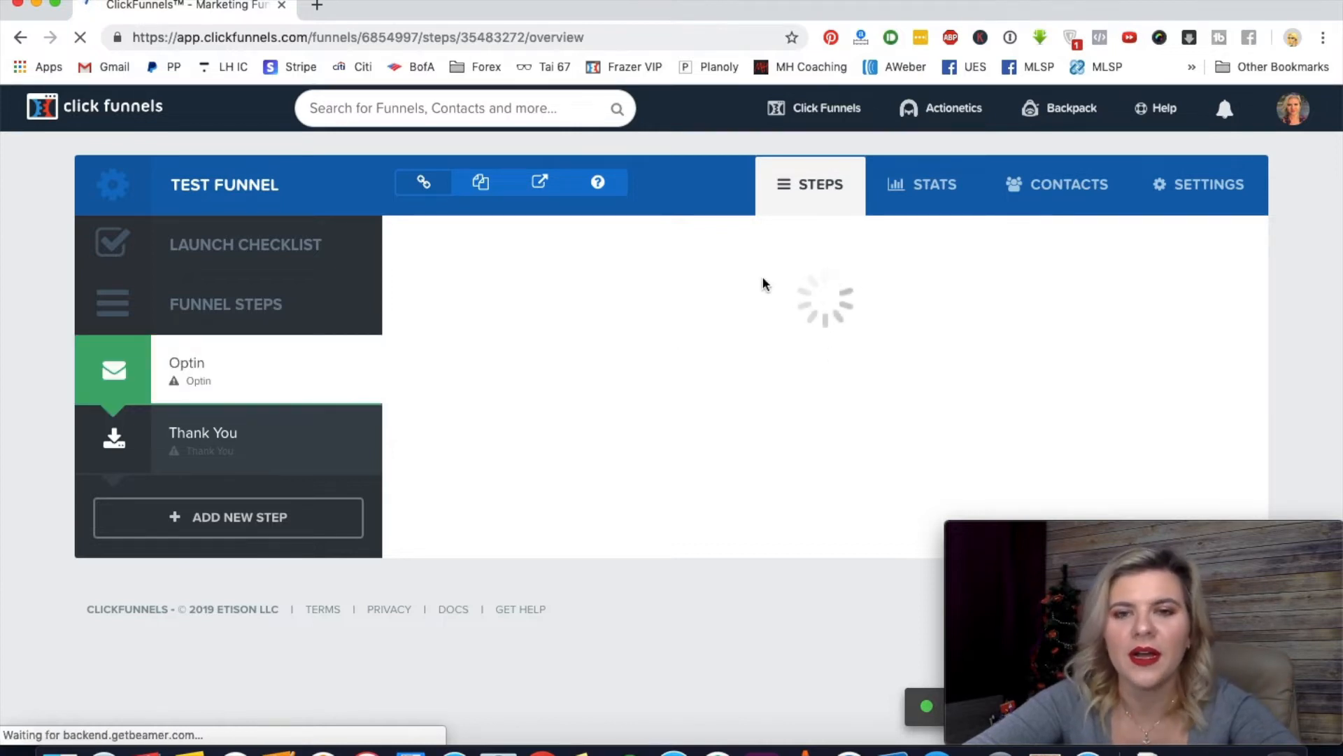
Browse the email optin templates for the Optin step through to the end of the list
{"action": "scroll", "coordinate": [754, 253], "scroll_direction": "down", "scroll_amount": 3}
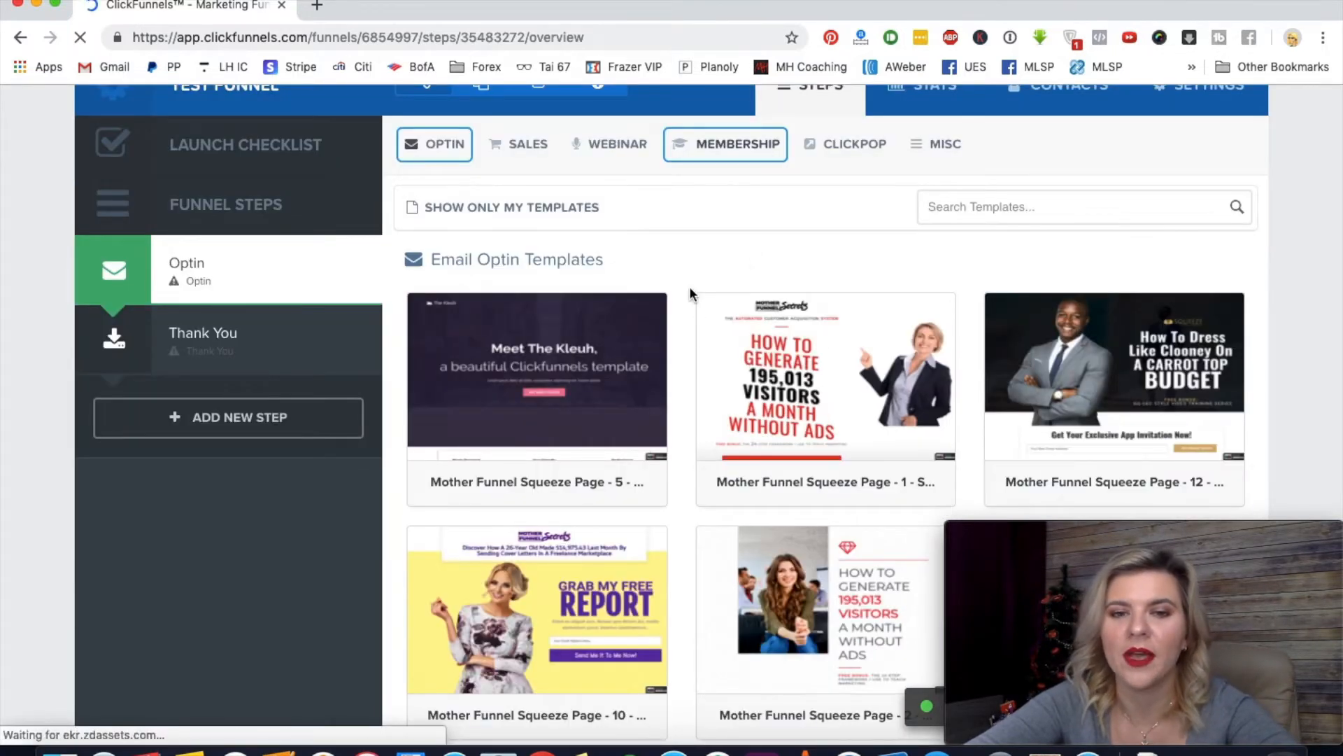
{"action": "scroll", "coordinate": [690, 294], "scroll_direction": "up", "scroll_amount": 3}
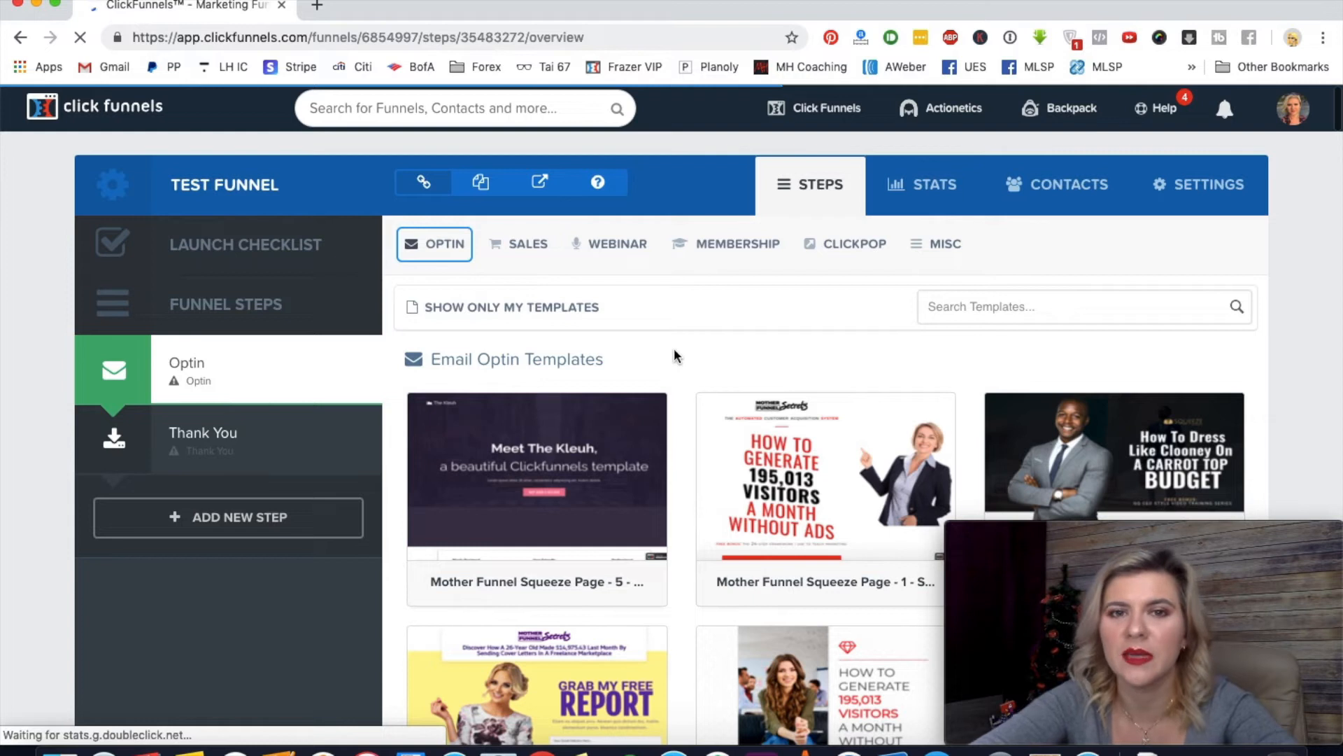
{"action": "mouse_move", "coordinate": [368, 386]}
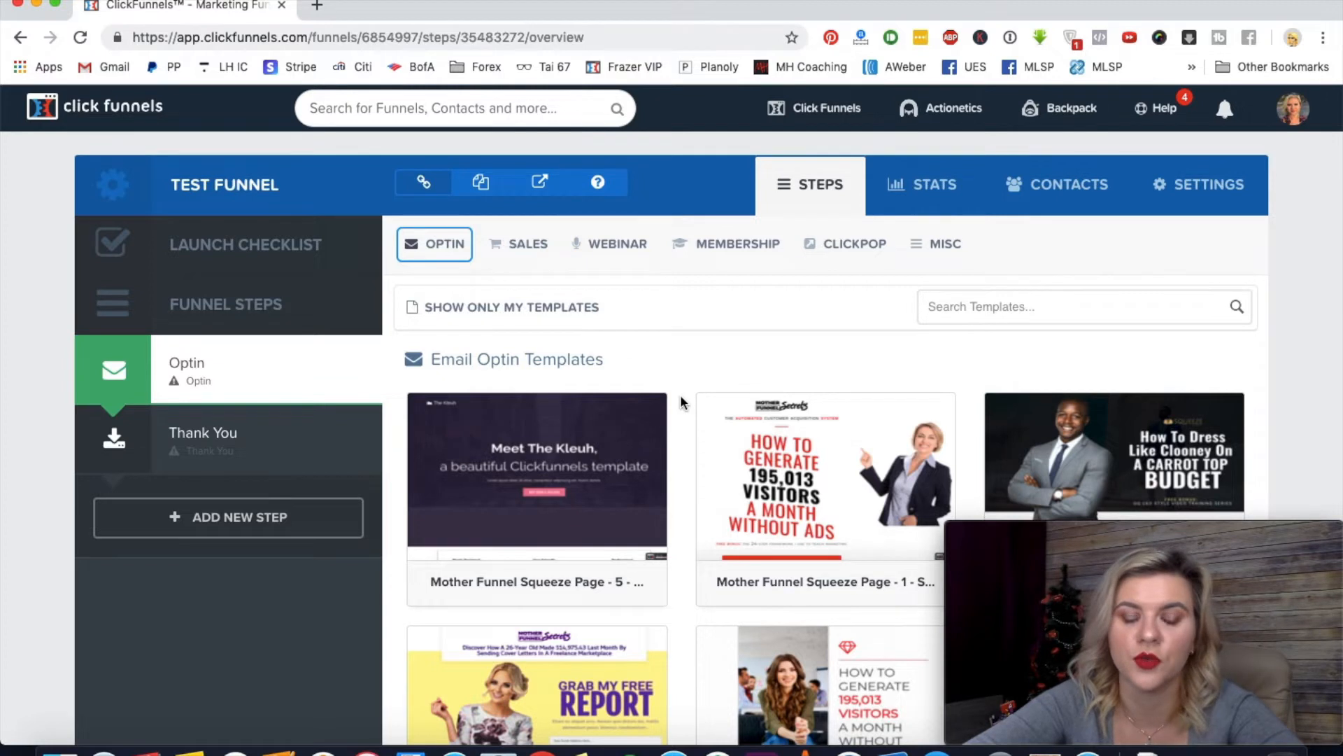
{"action": "scroll", "coordinate": [680, 394], "scroll_direction": "down", "scroll_amount": 1}
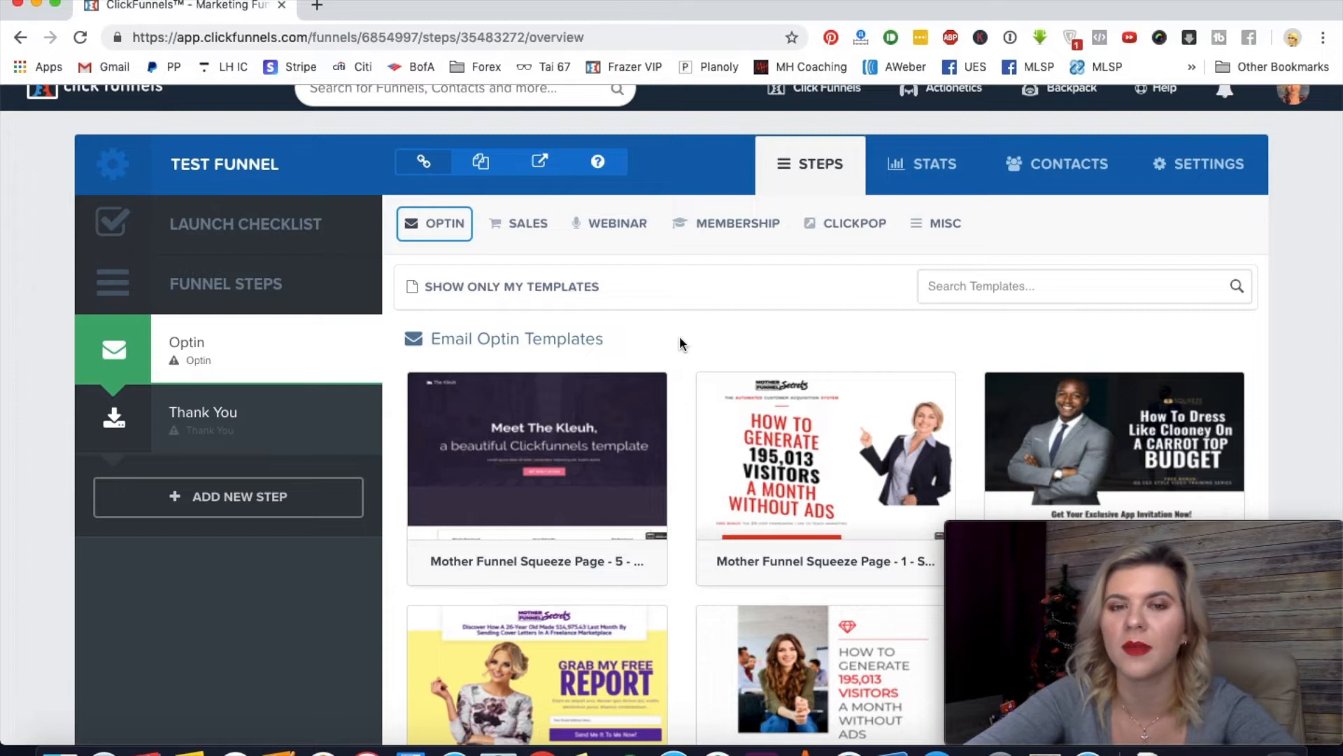
{"action": "scroll", "coordinate": [680, 343], "scroll_direction": "down", "scroll_amount": 2}
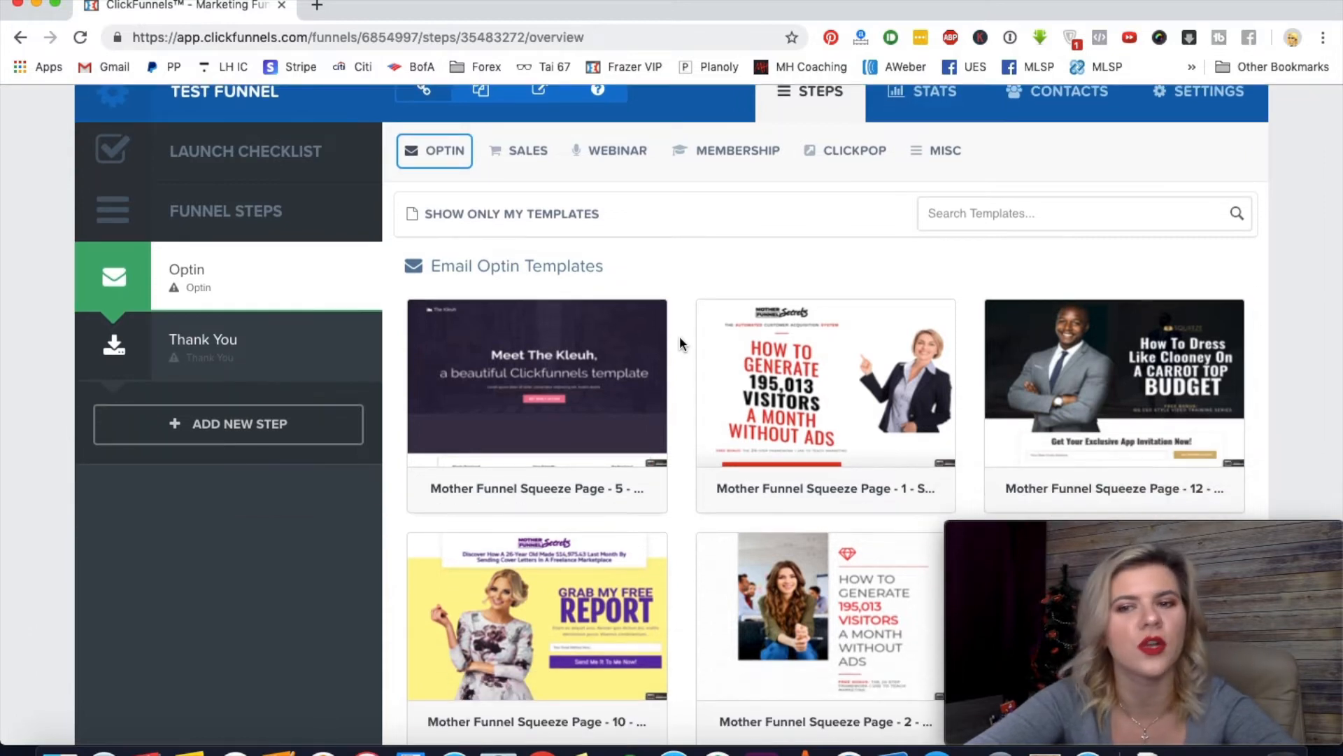
{"action": "scroll", "coordinate": [680, 343], "scroll_direction": "down", "scroll_amount": 5}
{"action": "scroll", "coordinate": [679, 343], "scroll_direction": "down", "scroll_amount": 8}
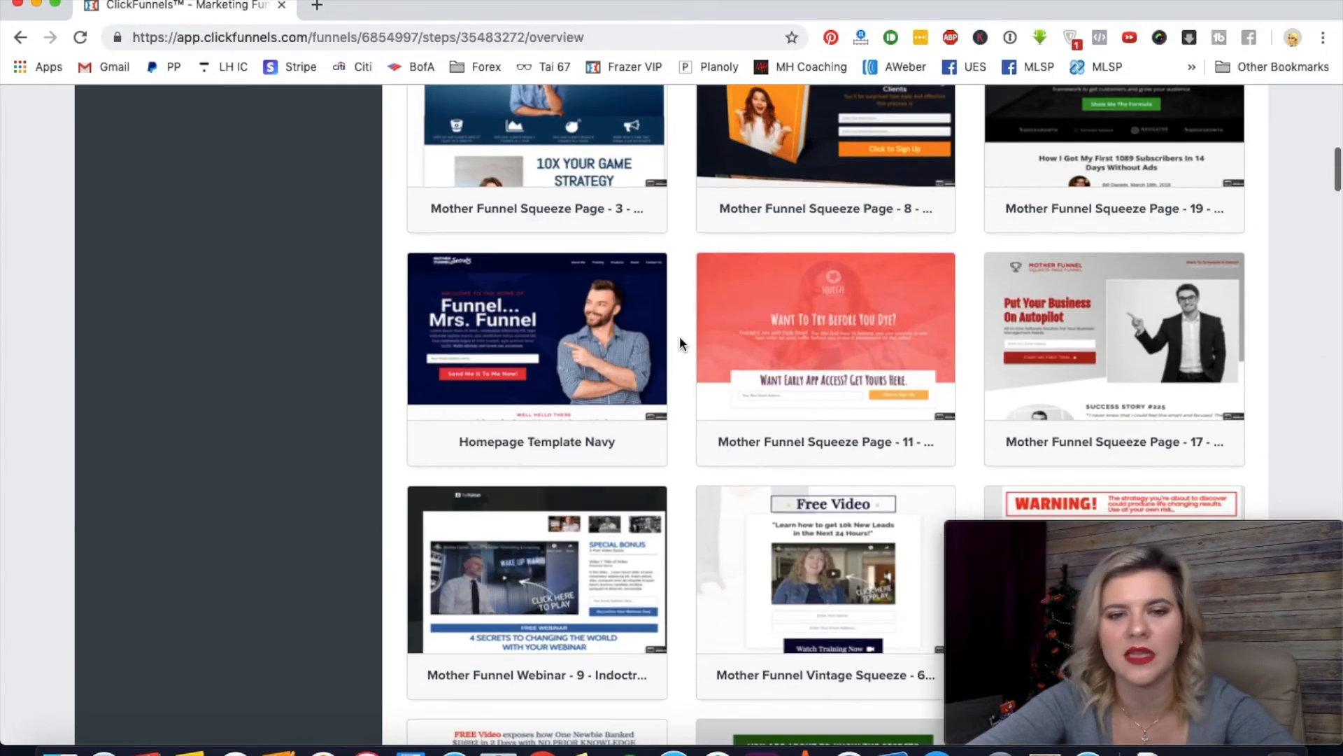
{"action": "scroll", "coordinate": [679, 343], "scroll_direction": "down", "scroll_amount": 3}
{"action": "scroll", "coordinate": [678, 343], "scroll_direction": "down", "scroll_amount": 15}
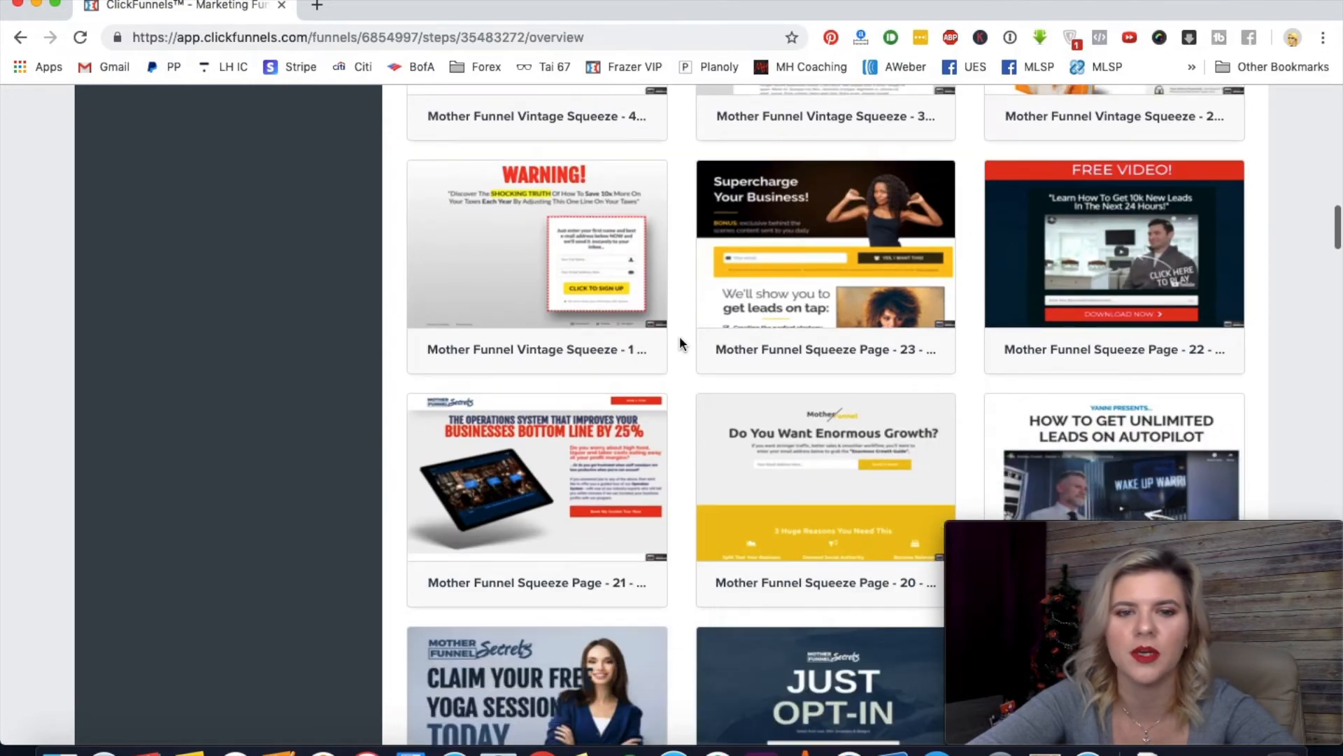
{"action": "scroll", "coordinate": [679, 342], "scroll_direction": "down", "scroll_amount": 20}
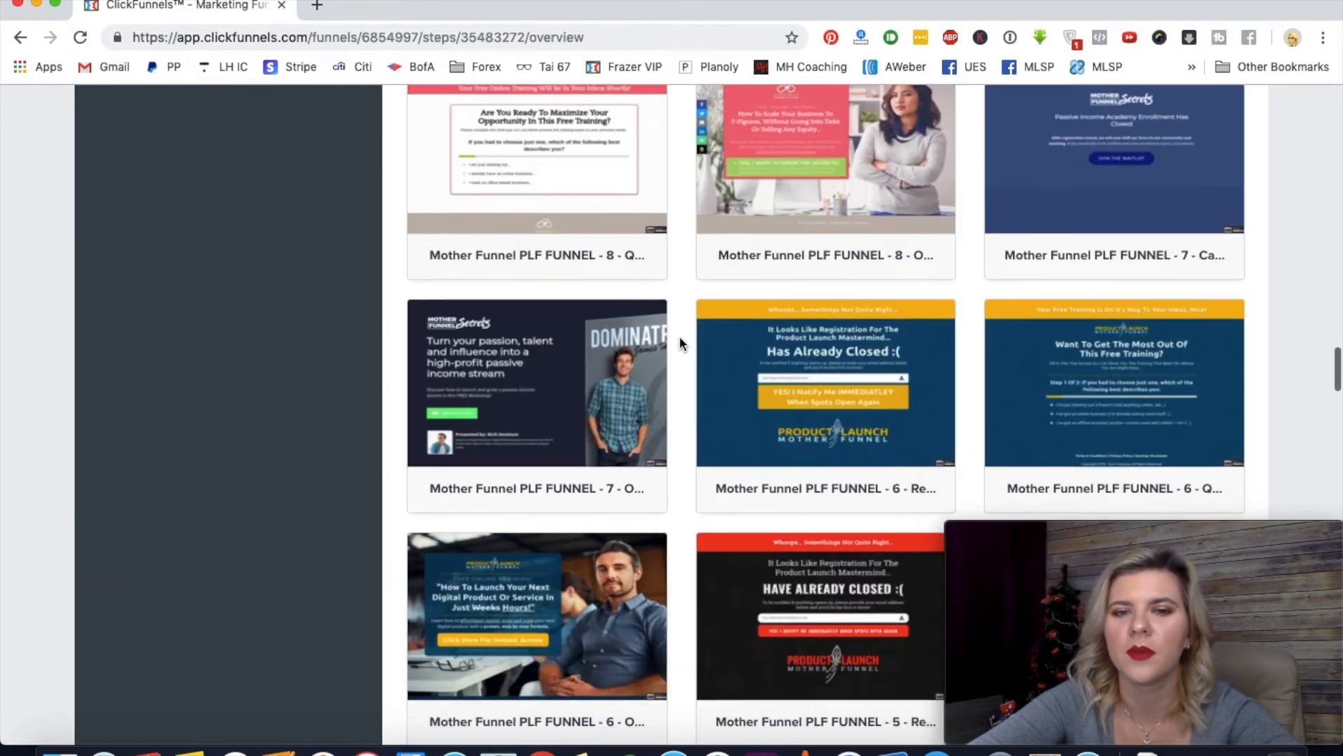
{"action": "scroll", "coordinate": [678, 343], "scroll_direction": "down", "scroll_amount": 20}
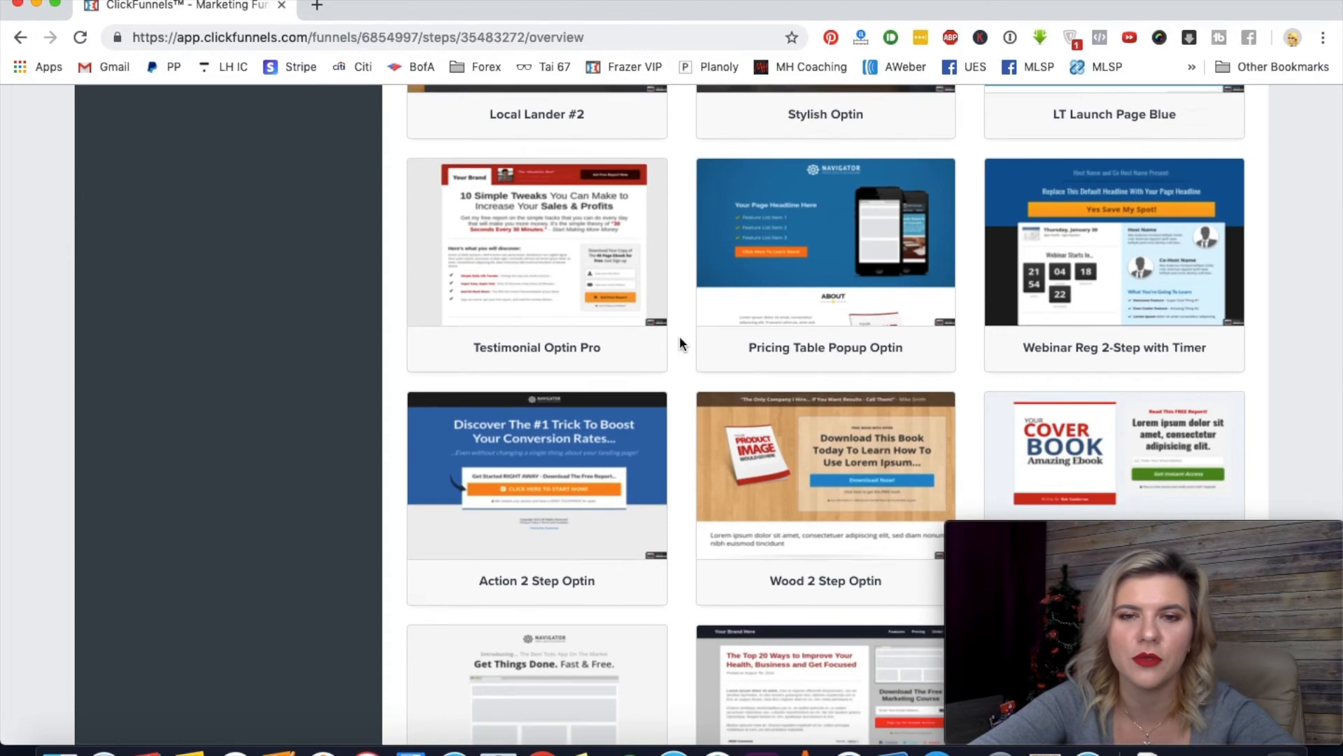
{"action": "scroll", "coordinate": [679, 343], "scroll_direction": "down", "scroll_amount": 8}
{"action": "scroll", "coordinate": [678, 343], "scroll_direction": "up", "scroll_amount": 4}
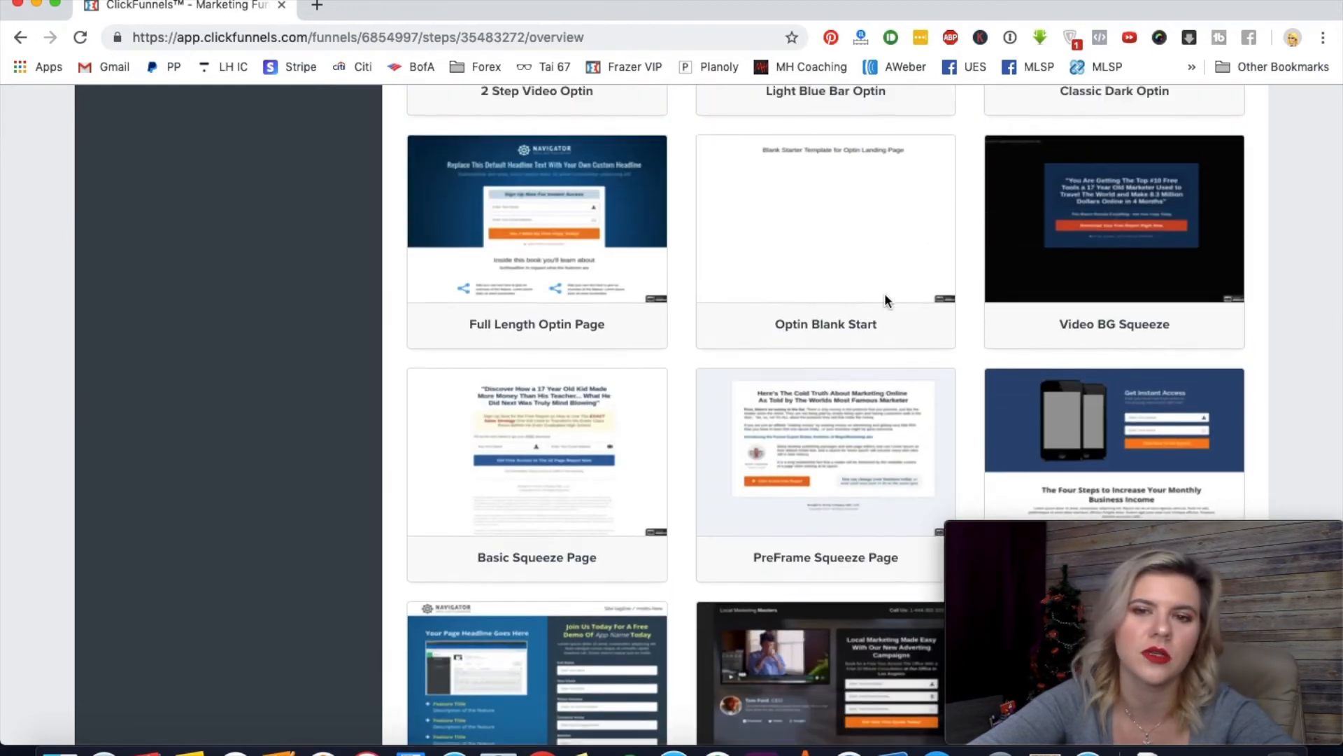
{"action": "mouse_move", "coordinate": [805, 184]}
{"action": "scroll", "coordinate": [682, 297], "scroll_direction": "down", "scroll_amount": 7}
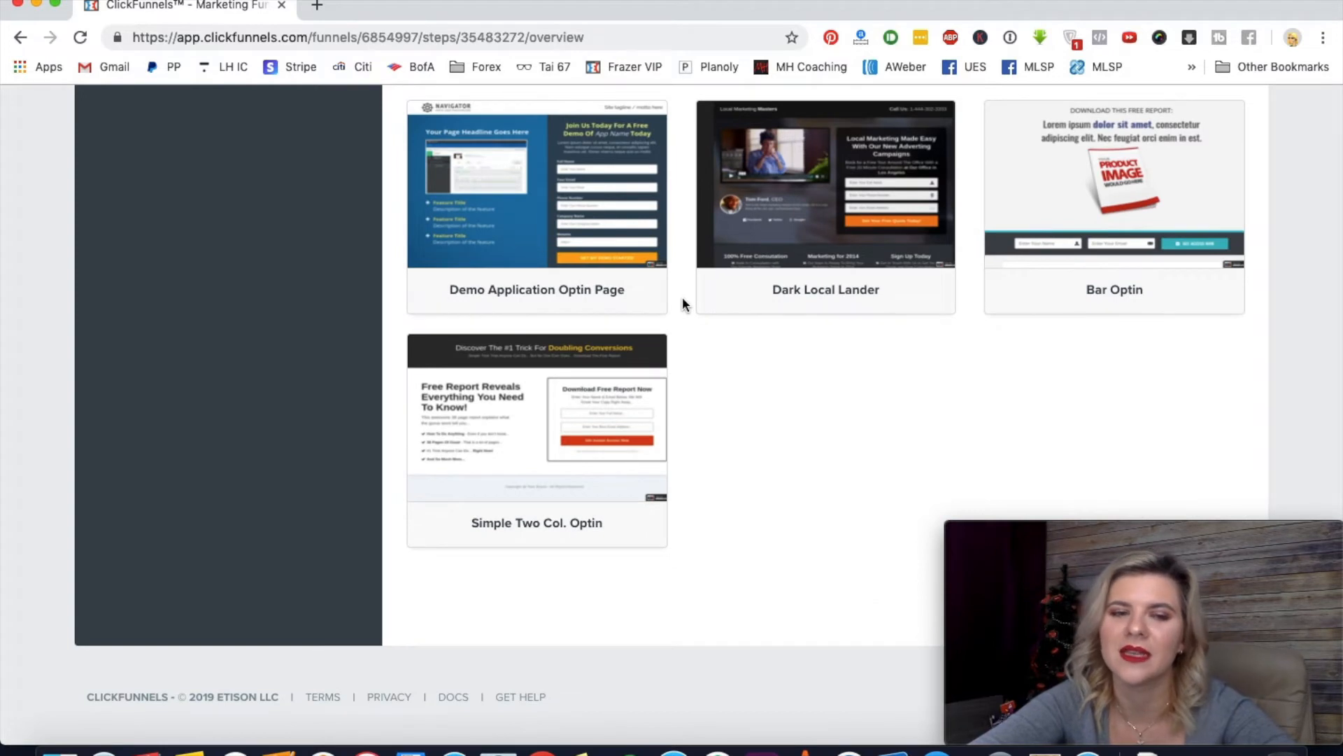
{"action": "mouse_move", "coordinate": [500, 390]}
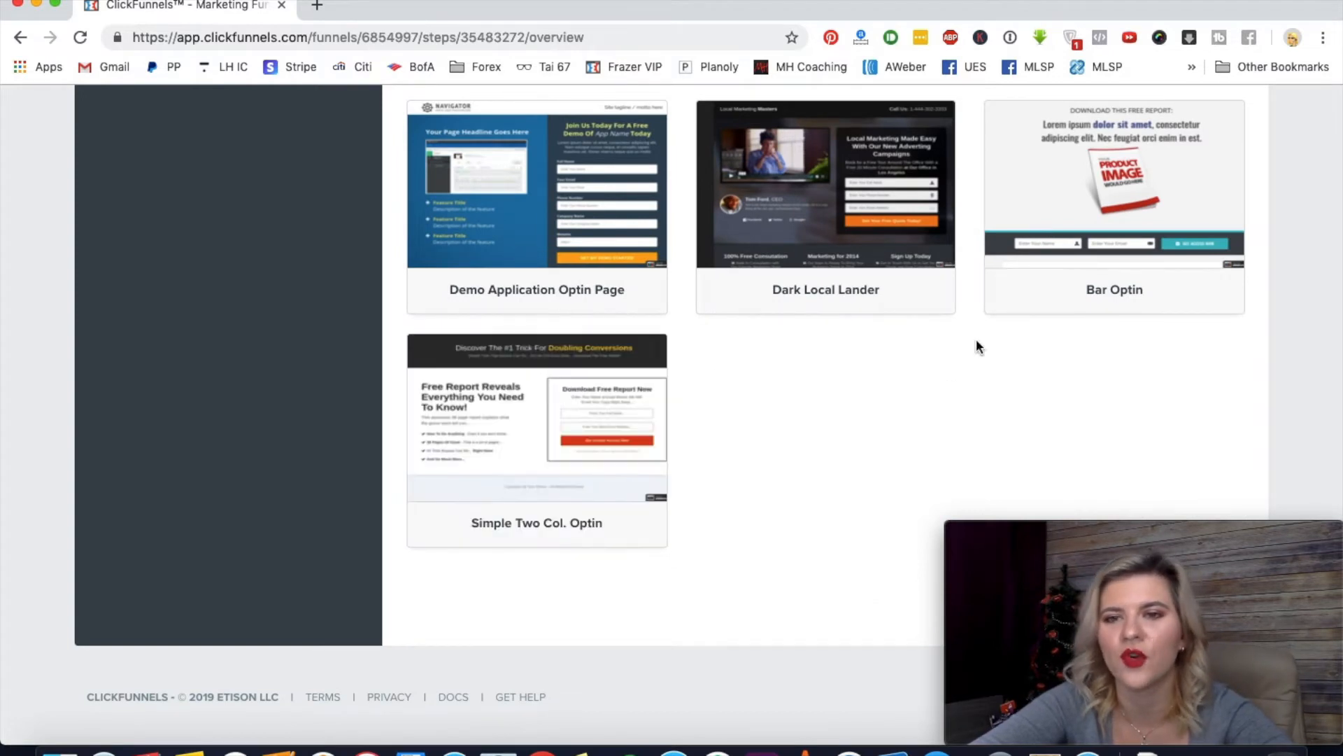
Apply the Wood 2 Step Optin template to the funnel's Optin step
{"action": "scroll", "coordinate": [825, 371], "scroll_direction": "up", "scroll_amount": 10}
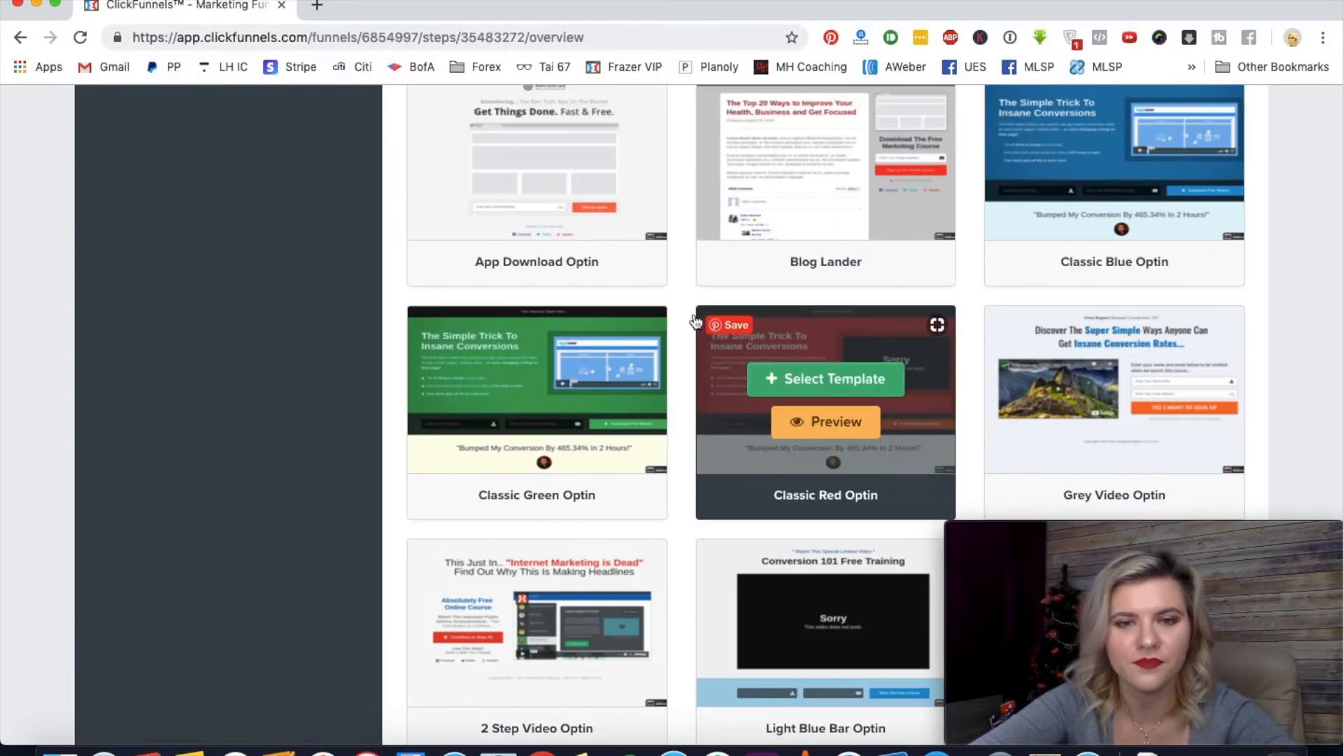
{"action": "scroll", "coordinate": [687, 312], "scroll_direction": "up", "scroll_amount": 3}
{"action": "scroll", "coordinate": [692, 280], "scroll_direction": "up", "scroll_amount": 6}
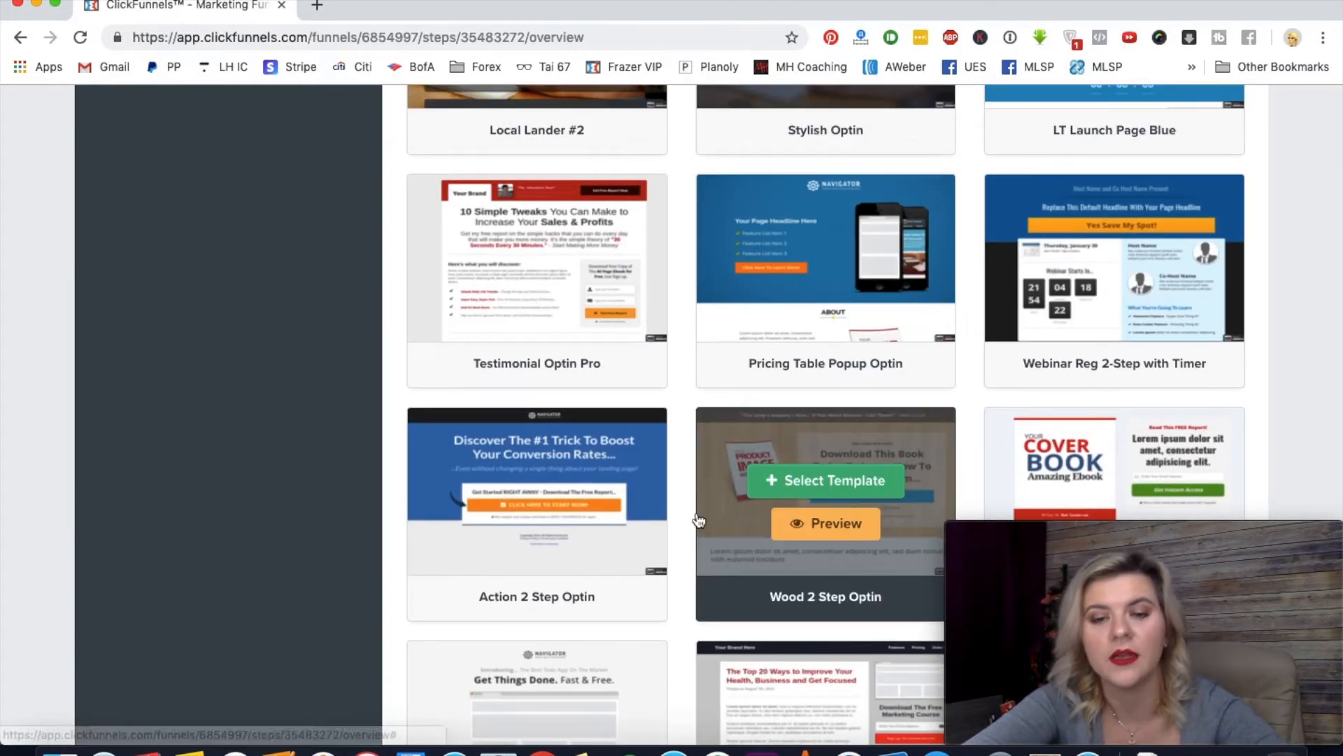
{"action": "mouse_move", "coordinate": [731, 498]}
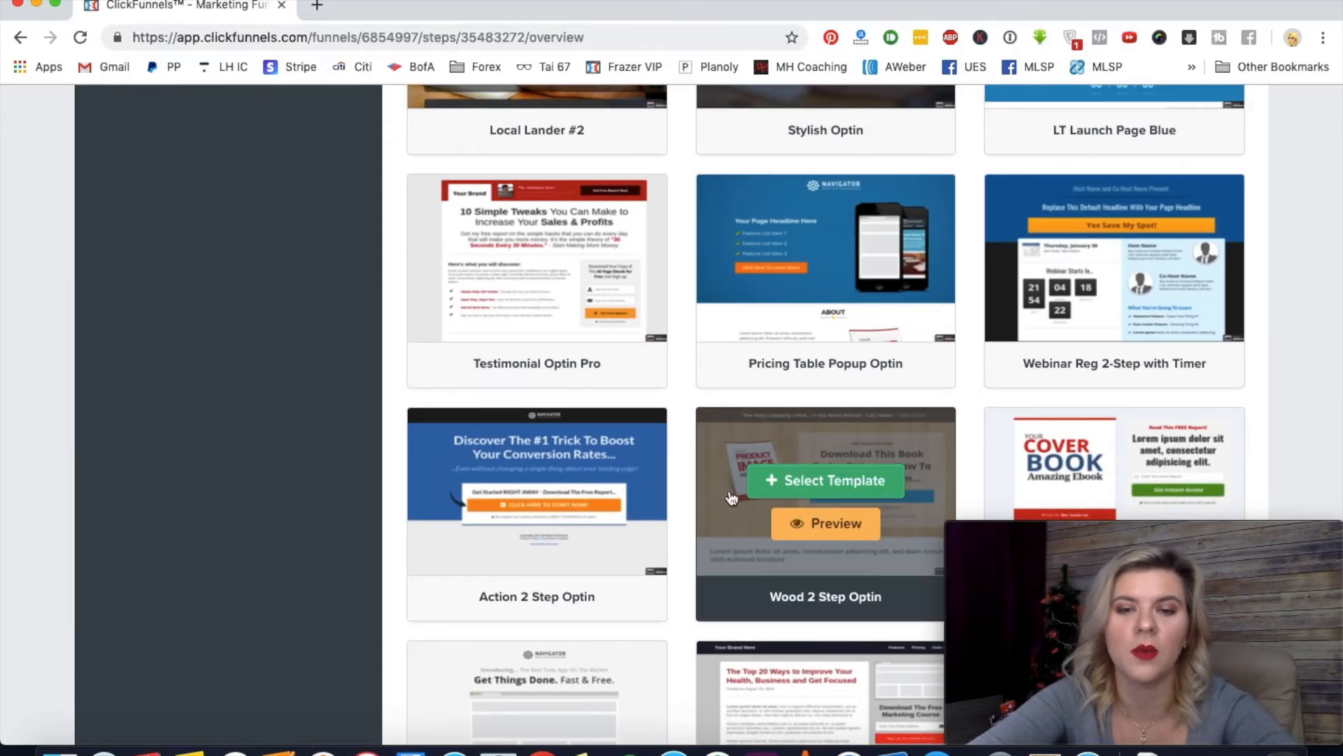
{"action": "left_click", "coordinate": [853, 480]}
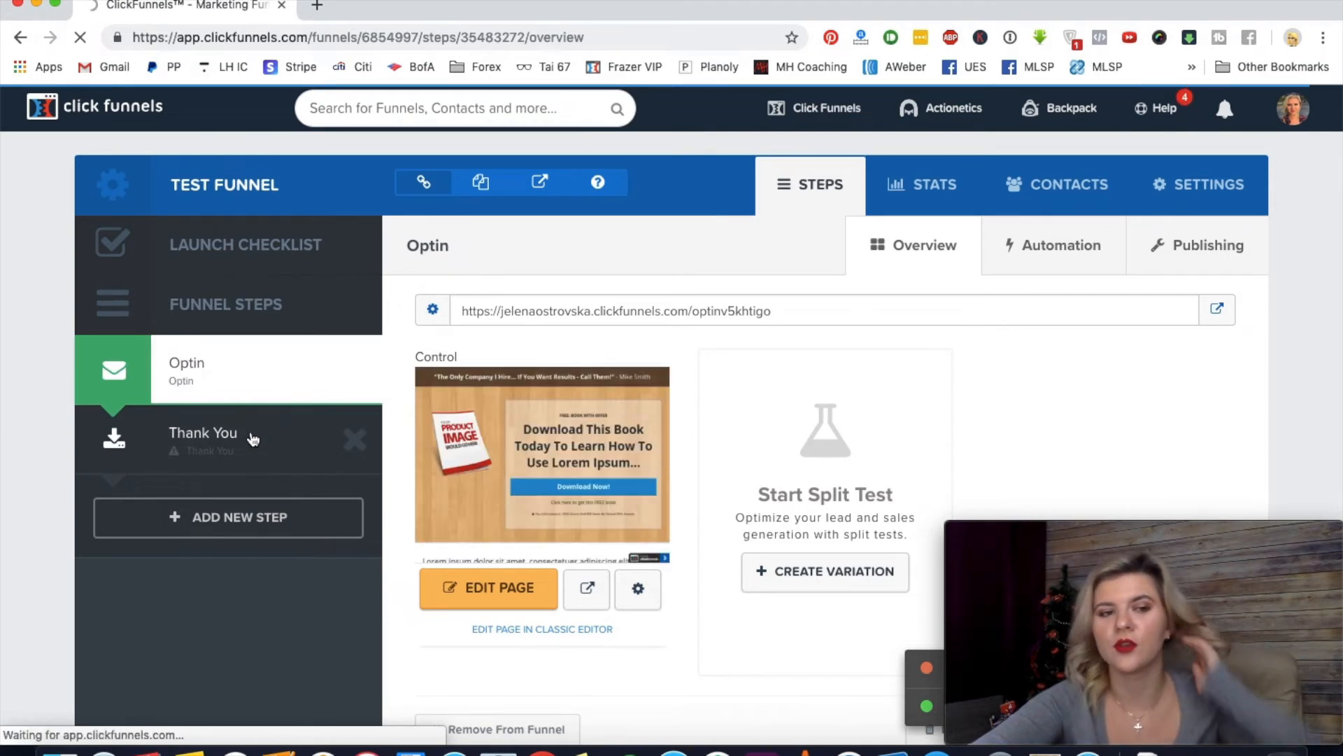
Apply the Mother Funnel Squeeze Page - 14 template to the funnel's Thank You step
{"action": "left_click", "coordinate": [253, 440]}
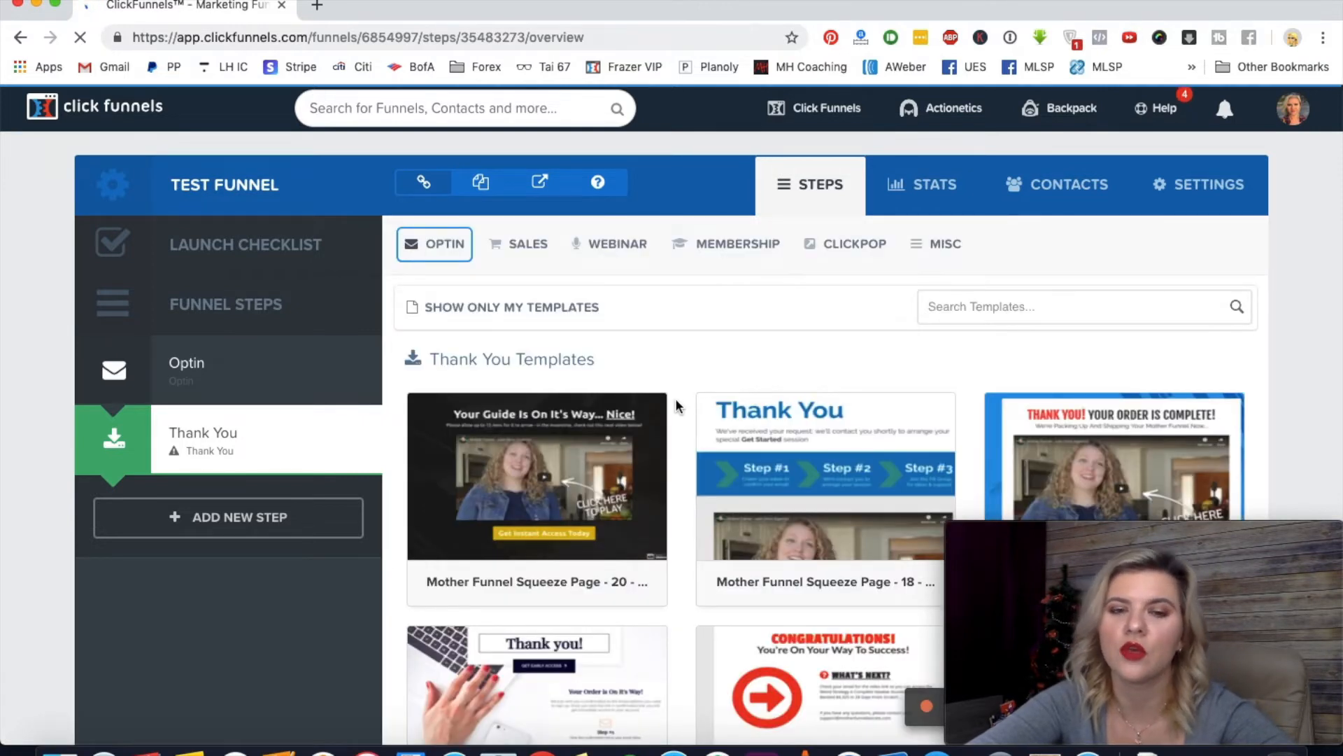
{"action": "scroll", "coordinate": [694, 423], "scroll_direction": "down", "scroll_amount": 1}
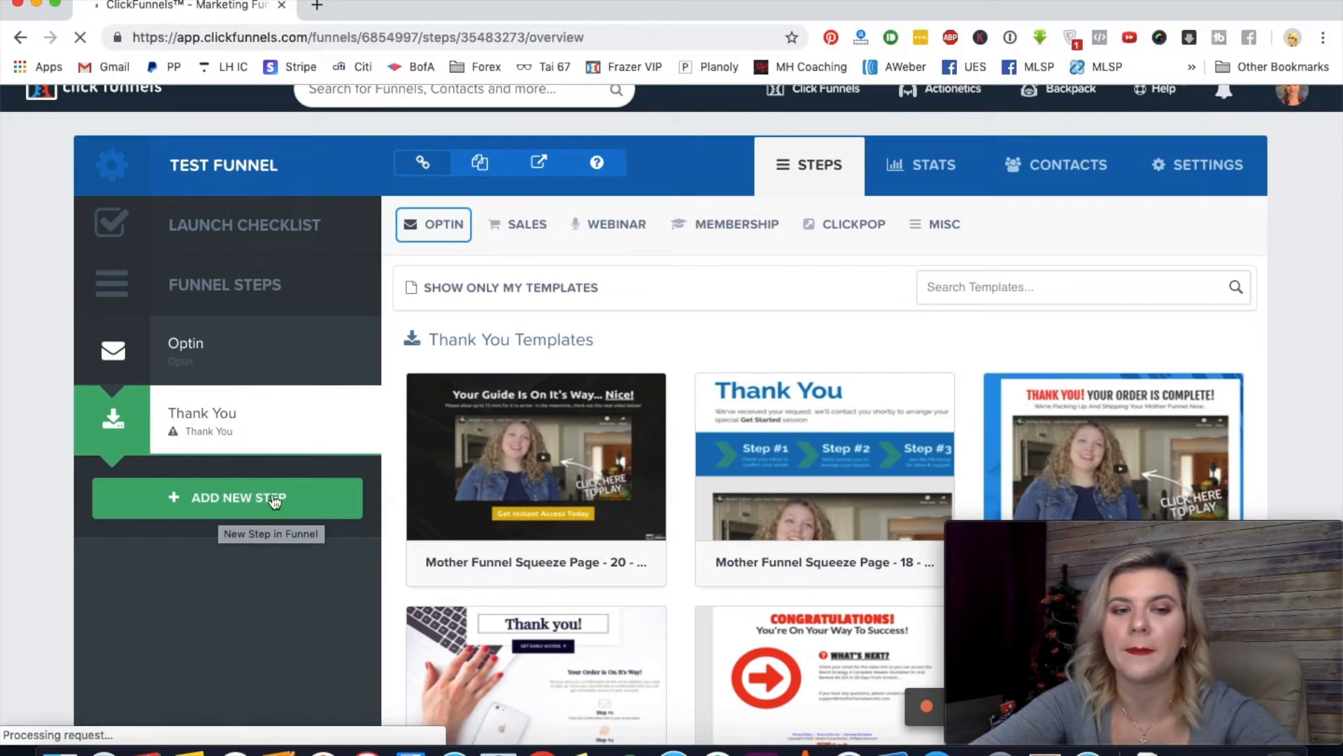
{"action": "mouse_move", "coordinate": [410, 476]}
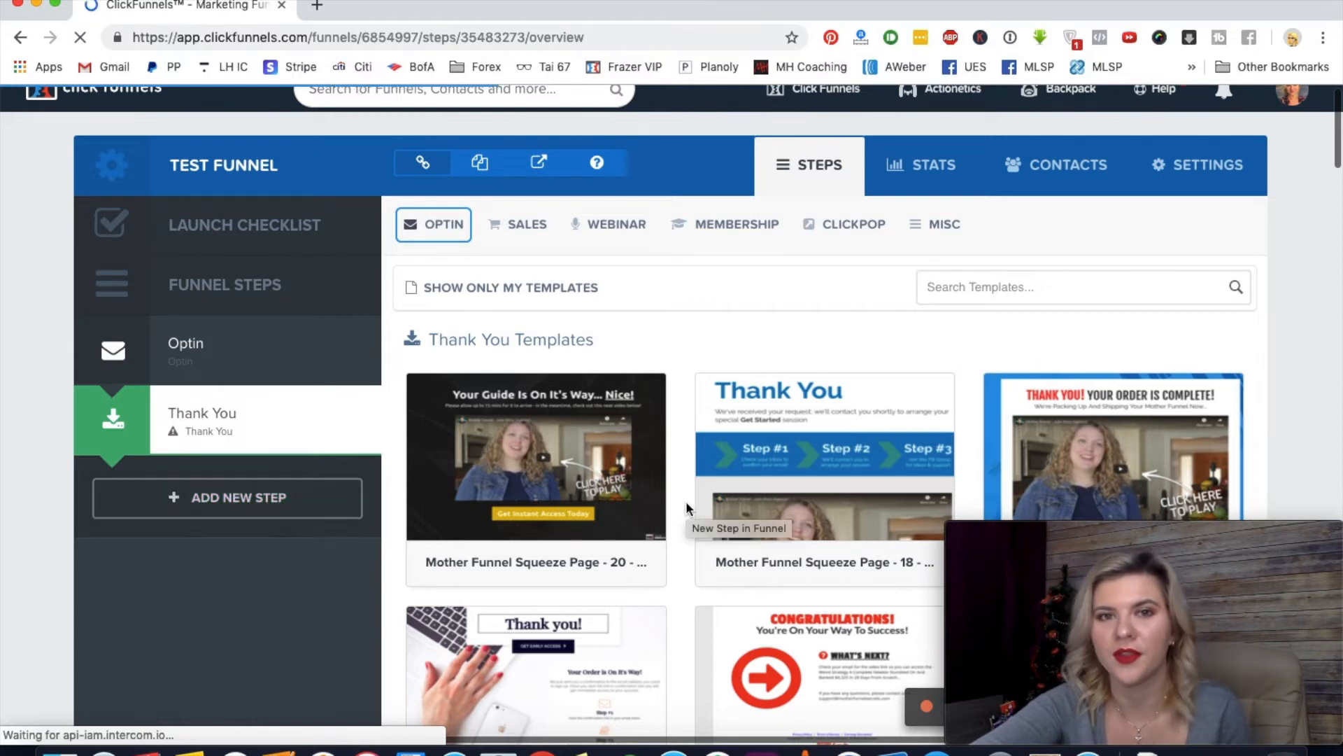
{"action": "scroll", "coordinate": [689, 510], "scroll_direction": "down", "scroll_amount": 8}
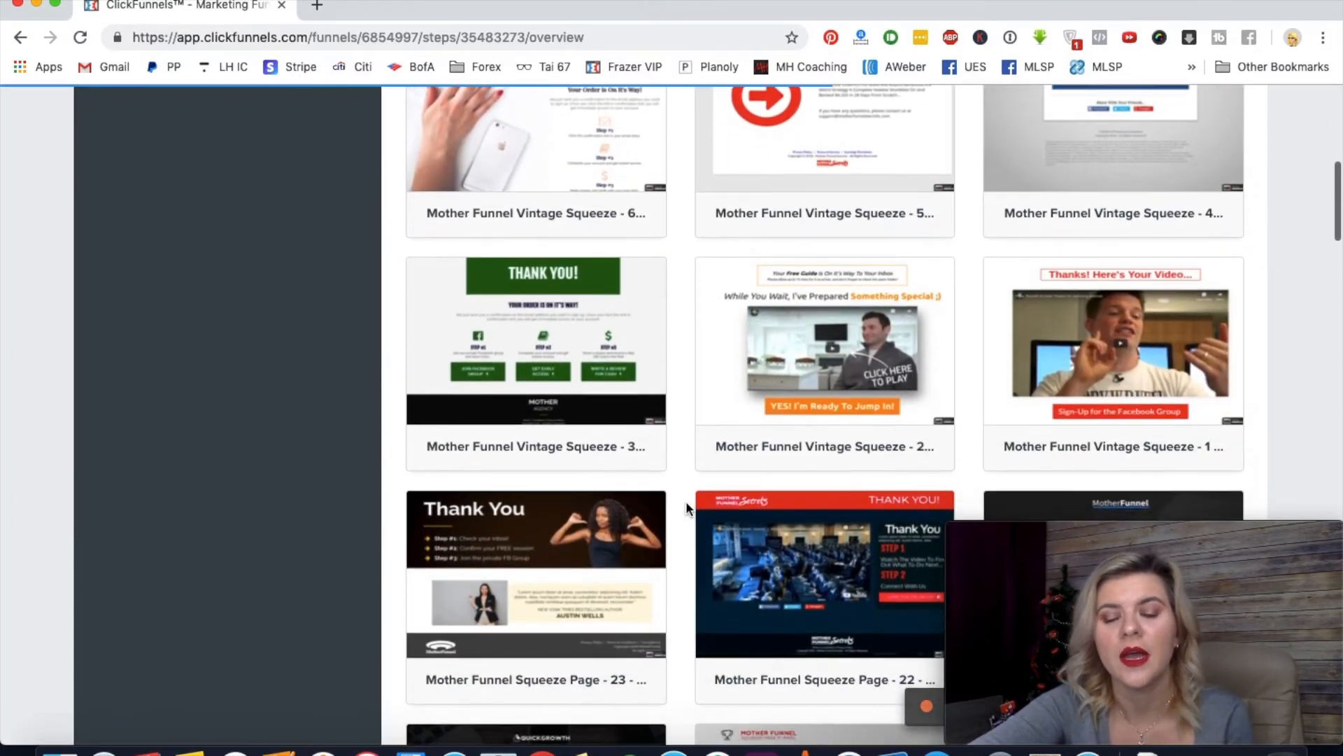
{"action": "scroll", "coordinate": [686, 503], "scroll_direction": "up", "scroll_amount": 2}
{"action": "scroll", "coordinate": [685, 508], "scroll_direction": "down", "scroll_amount": 12}
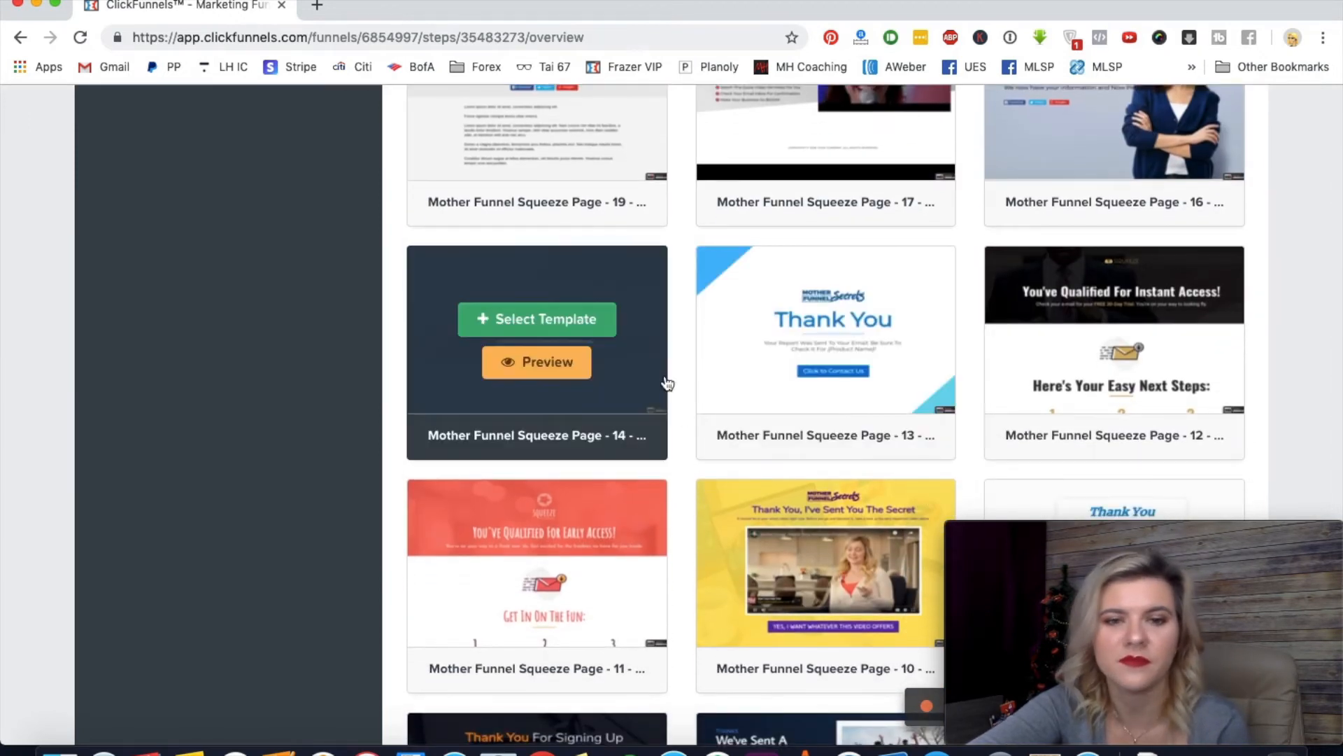
{"action": "left_click", "coordinate": [567, 321]}
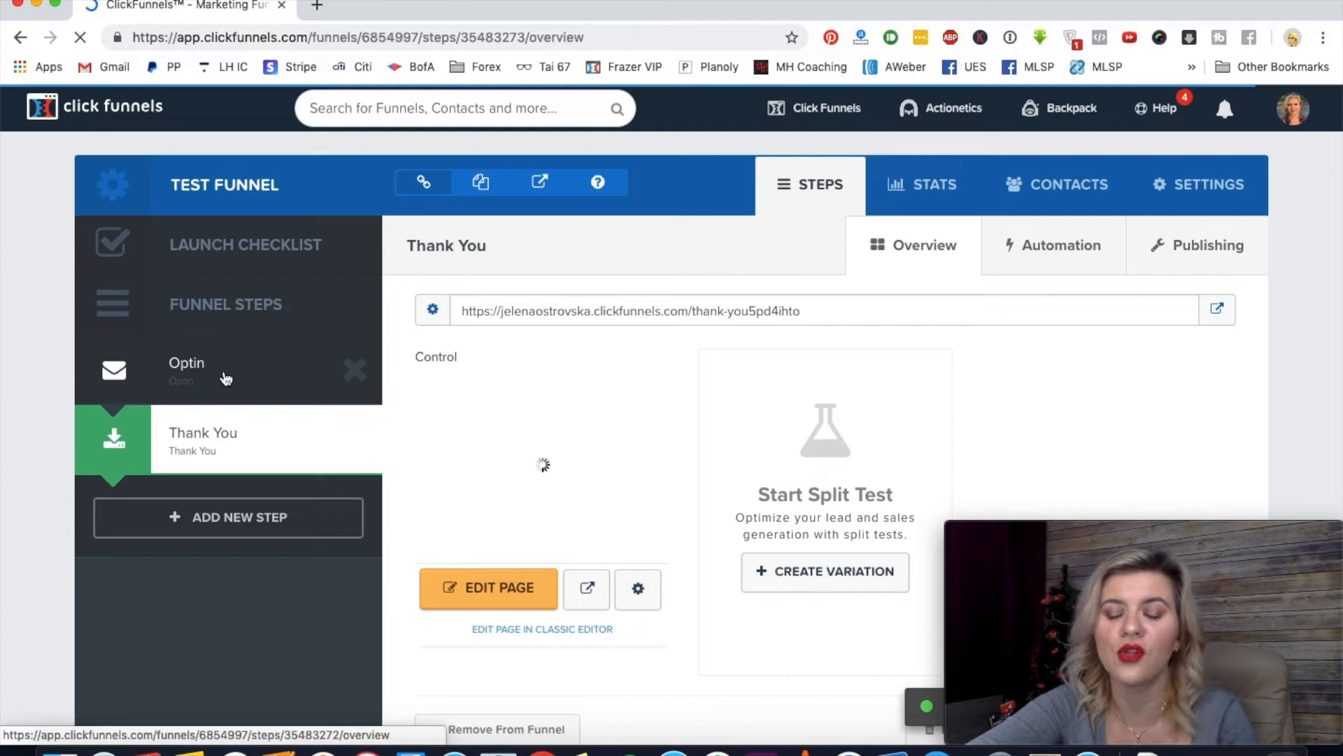
Open the Optin step's page in the page editor and look over its sections
{"action": "left_click", "coordinate": [282, 378]}
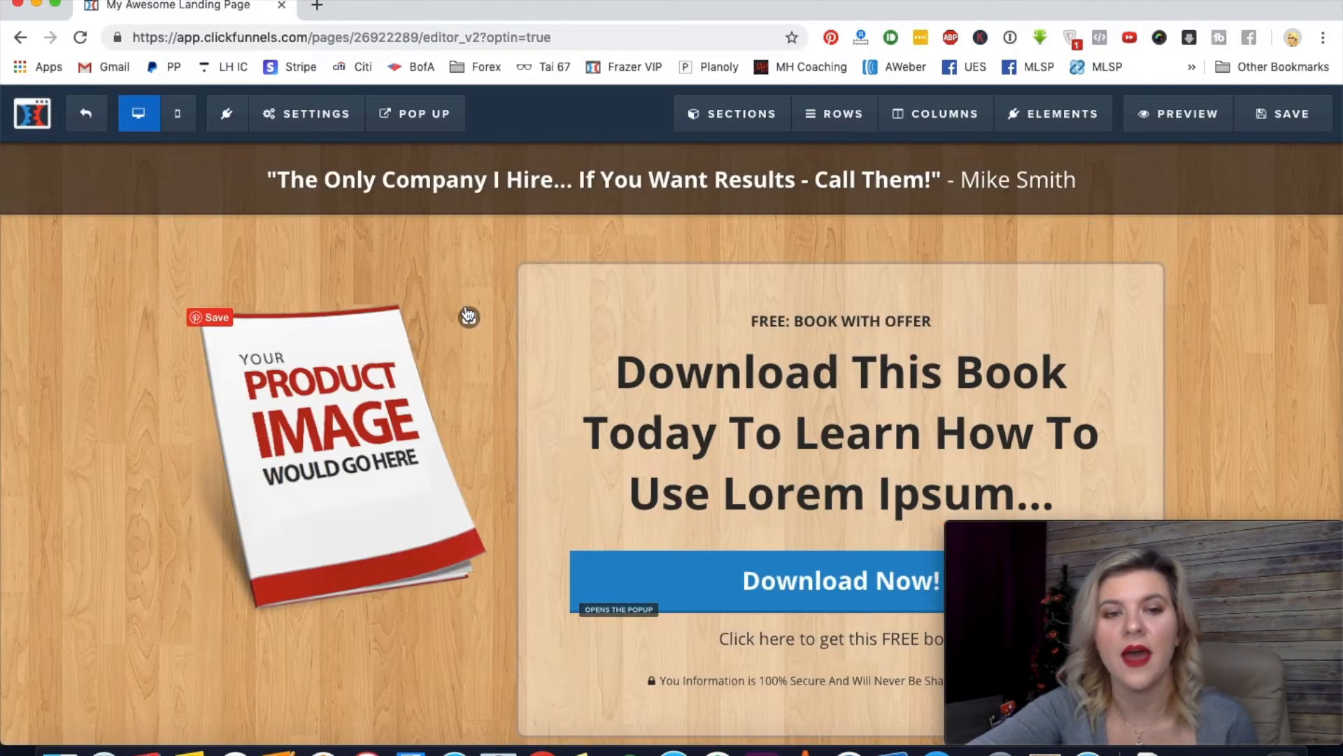
{"action": "scroll", "coordinate": [132, 241], "scroll_direction": "down", "scroll_amount": 10}
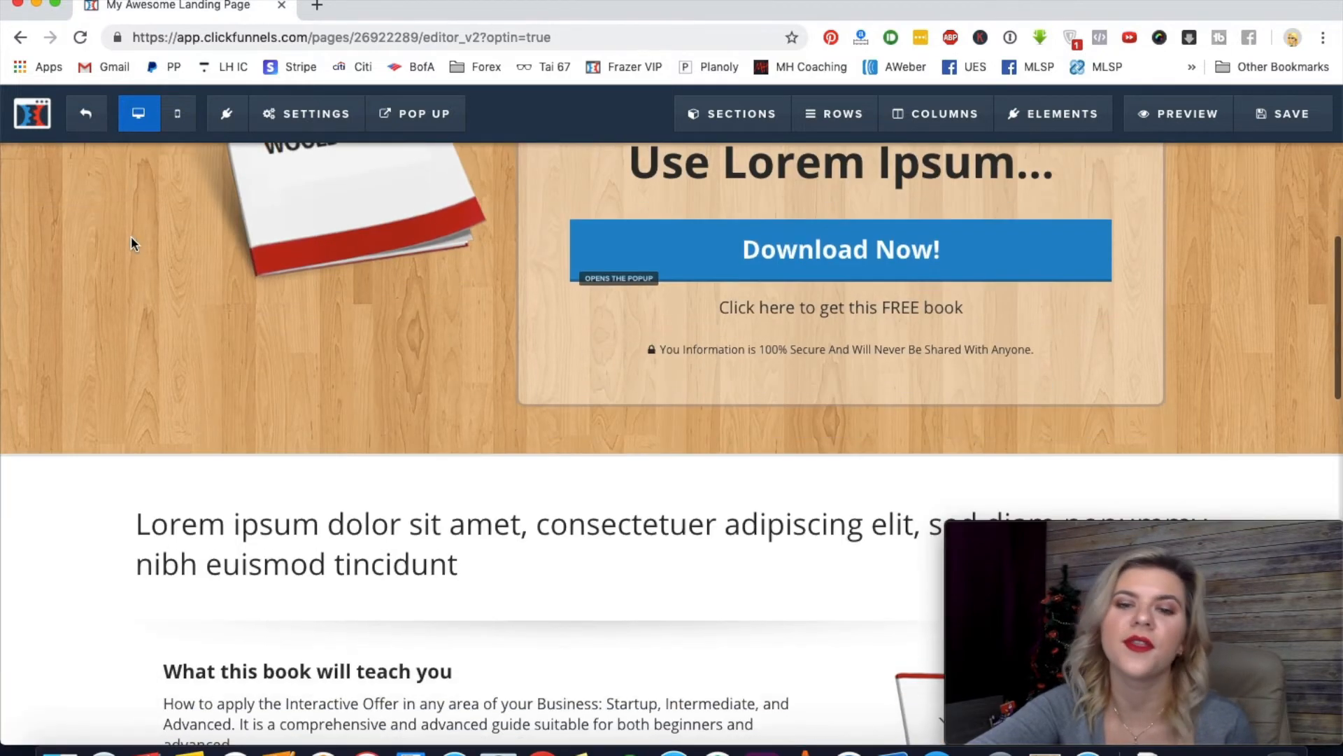
{"action": "scroll", "coordinate": [345, 309], "scroll_direction": "down", "scroll_amount": 12}
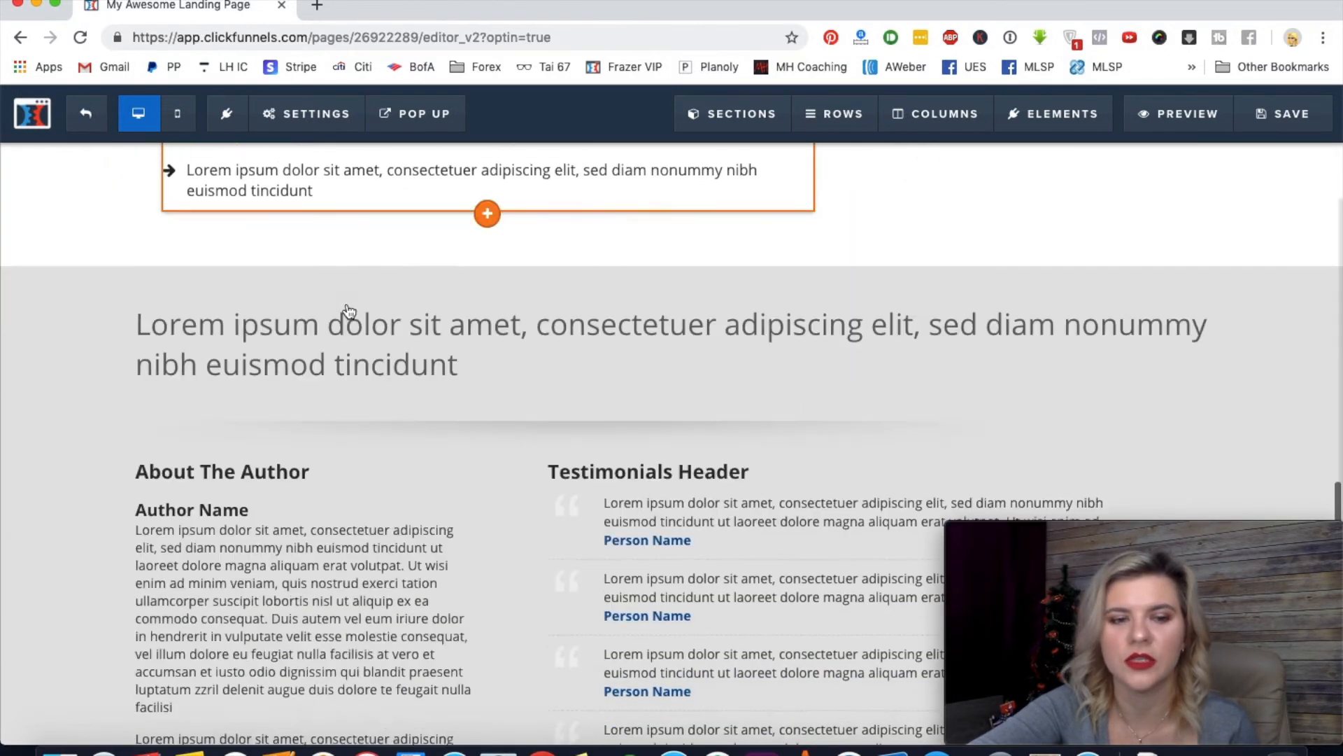
Delete the grey section with the author biography and testimonials from the optin page
{"action": "scroll", "coordinate": [349, 310], "scroll_direction": "up", "scroll_amount": 5}
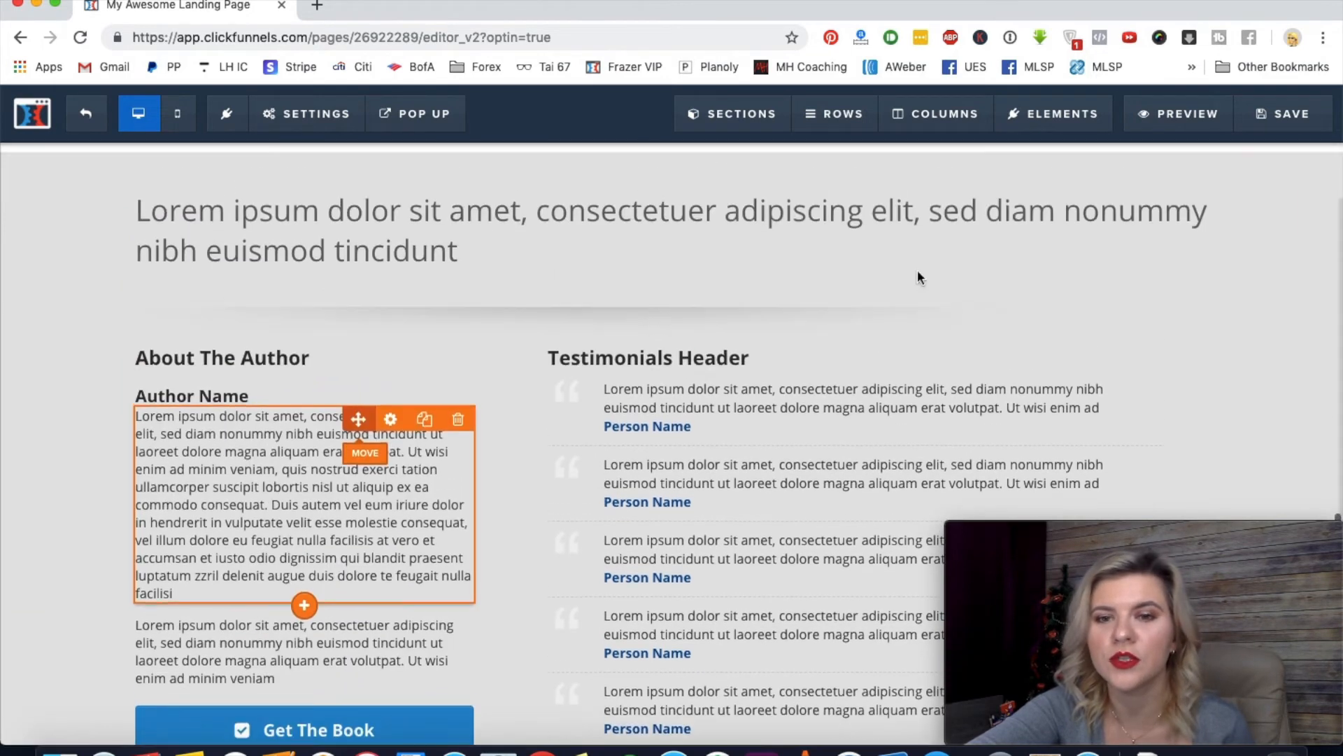
{"action": "left_click", "coordinate": [1323, 234]}
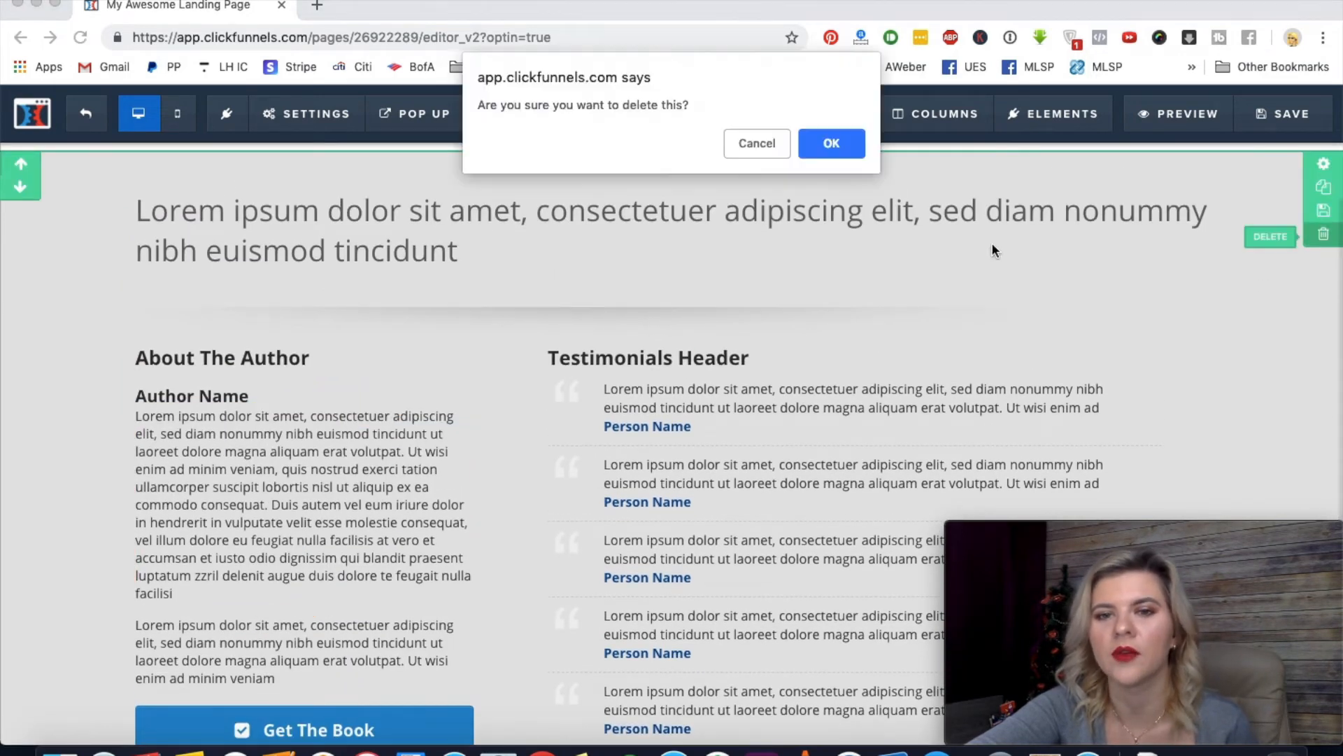
{"action": "left_click", "coordinate": [830, 143]}
{"action": "scroll", "coordinate": [1026, 359], "scroll_direction": "up", "scroll_amount": 10}
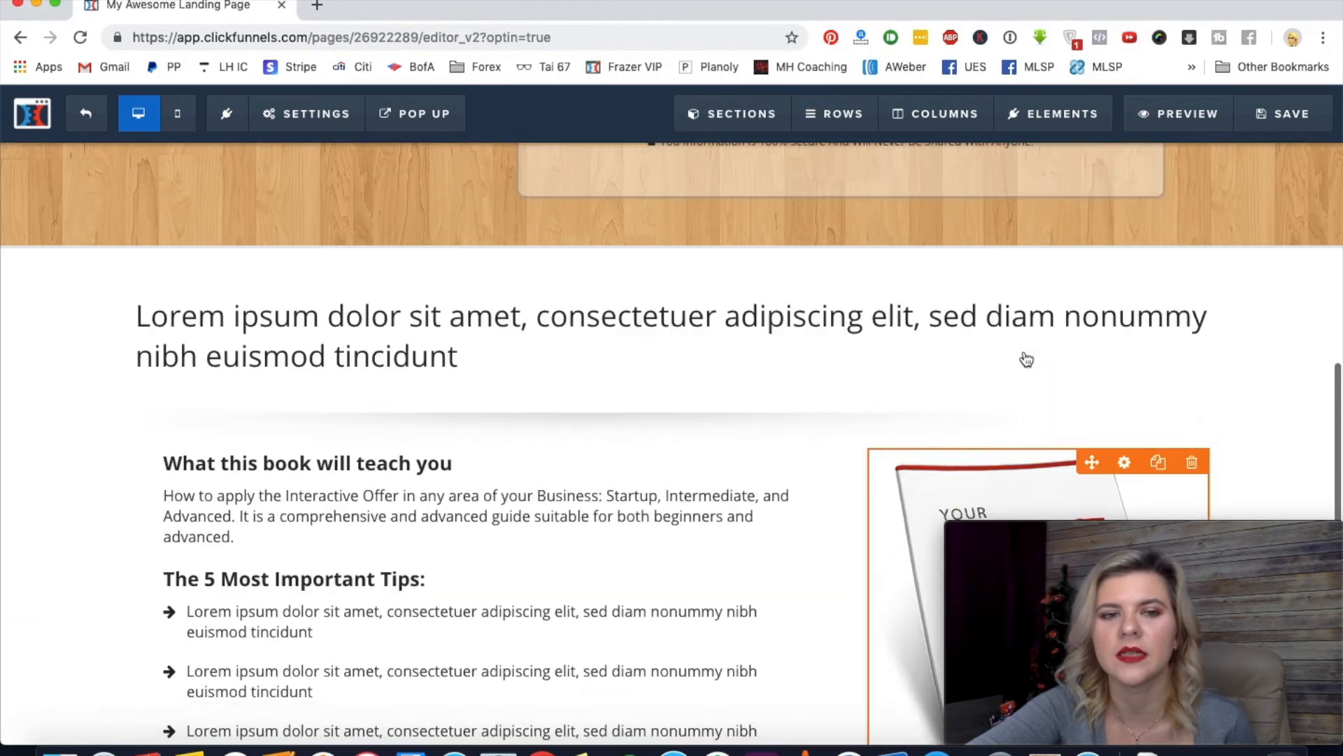
Delete the white section with the lorem ipsum headline, book description and five tips from the optin page
{"action": "scroll", "coordinate": [1026, 360], "scroll_direction": "up", "scroll_amount": 2}
{"action": "scroll", "coordinate": [1026, 359], "scroll_direction": "down", "scroll_amount": 15}
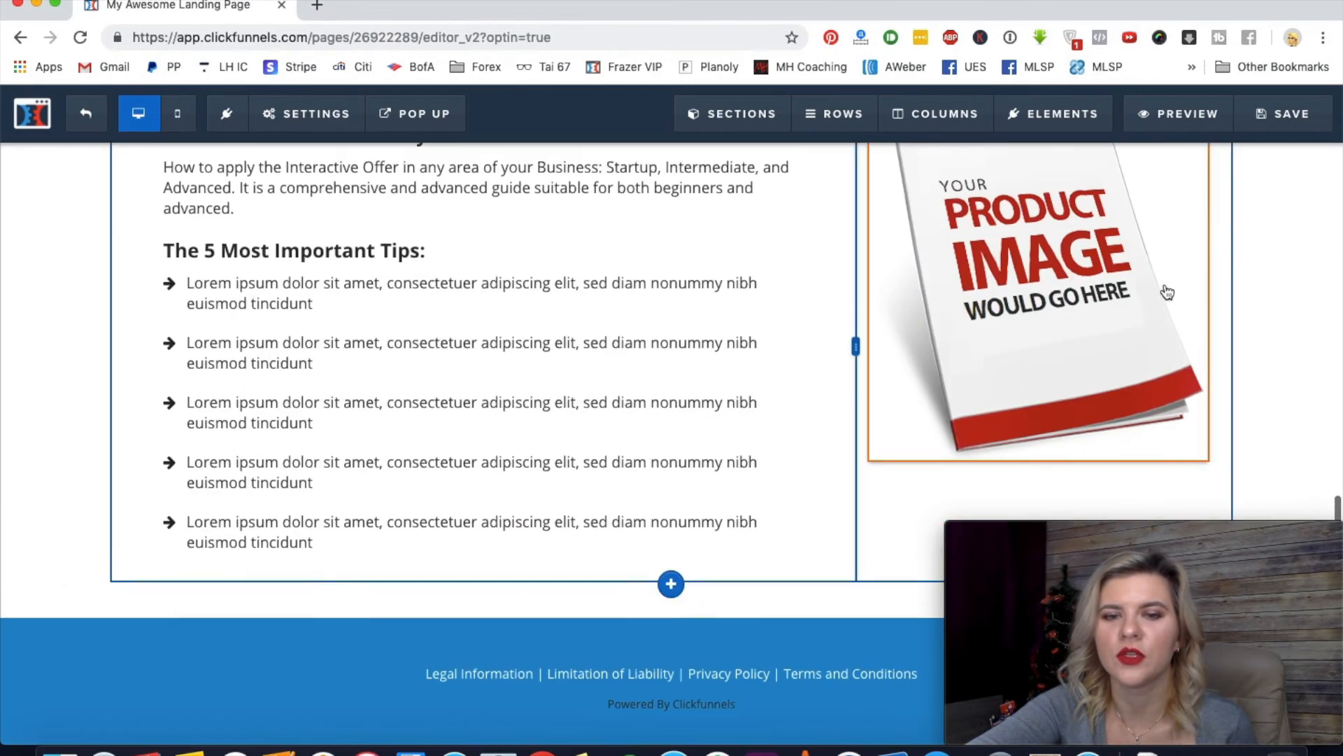
{"action": "scroll", "coordinate": [1164, 291], "scroll_direction": "up", "scroll_amount": 10}
{"action": "left_click", "coordinate": [1323, 356]}
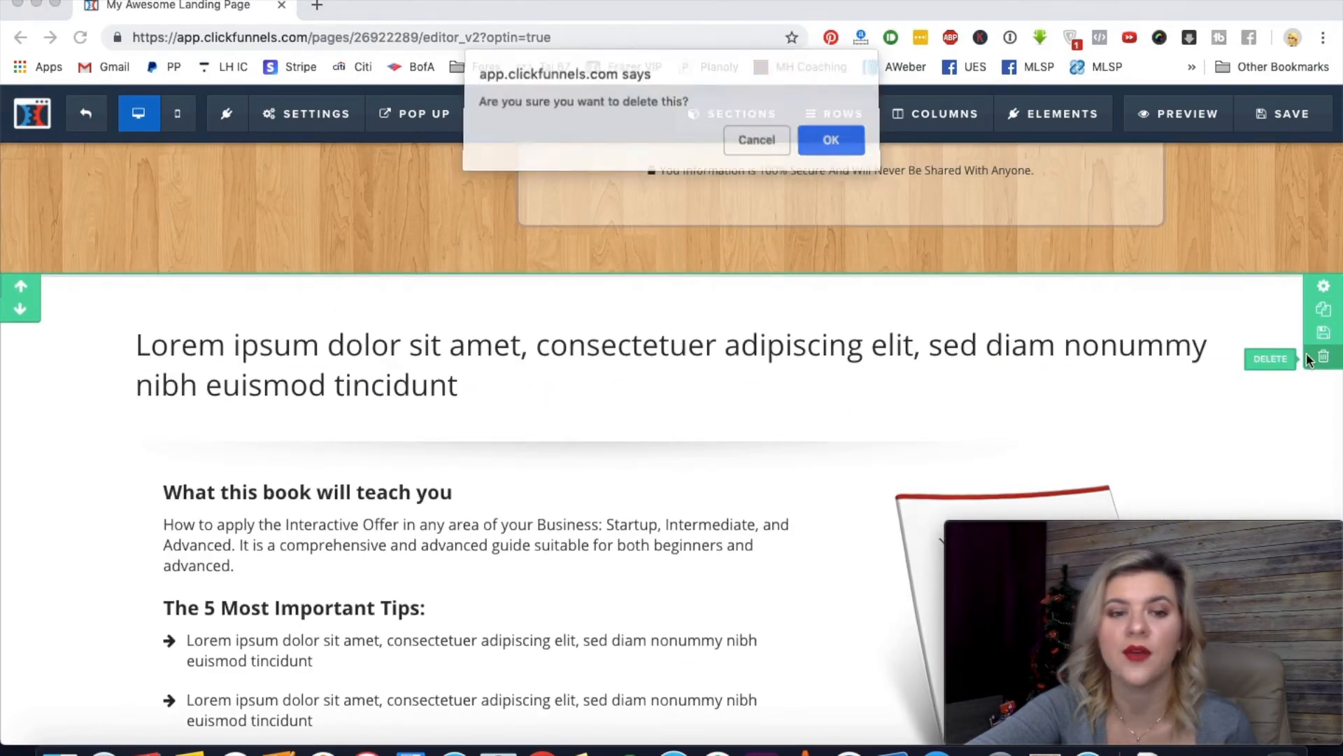
{"action": "left_click", "coordinate": [831, 143]}
Inspect the editing options of the testimonial headline and the product image, including the uploaded images library
{"action": "scroll", "coordinate": [711, 338], "scroll_direction": "up", "scroll_amount": 6}
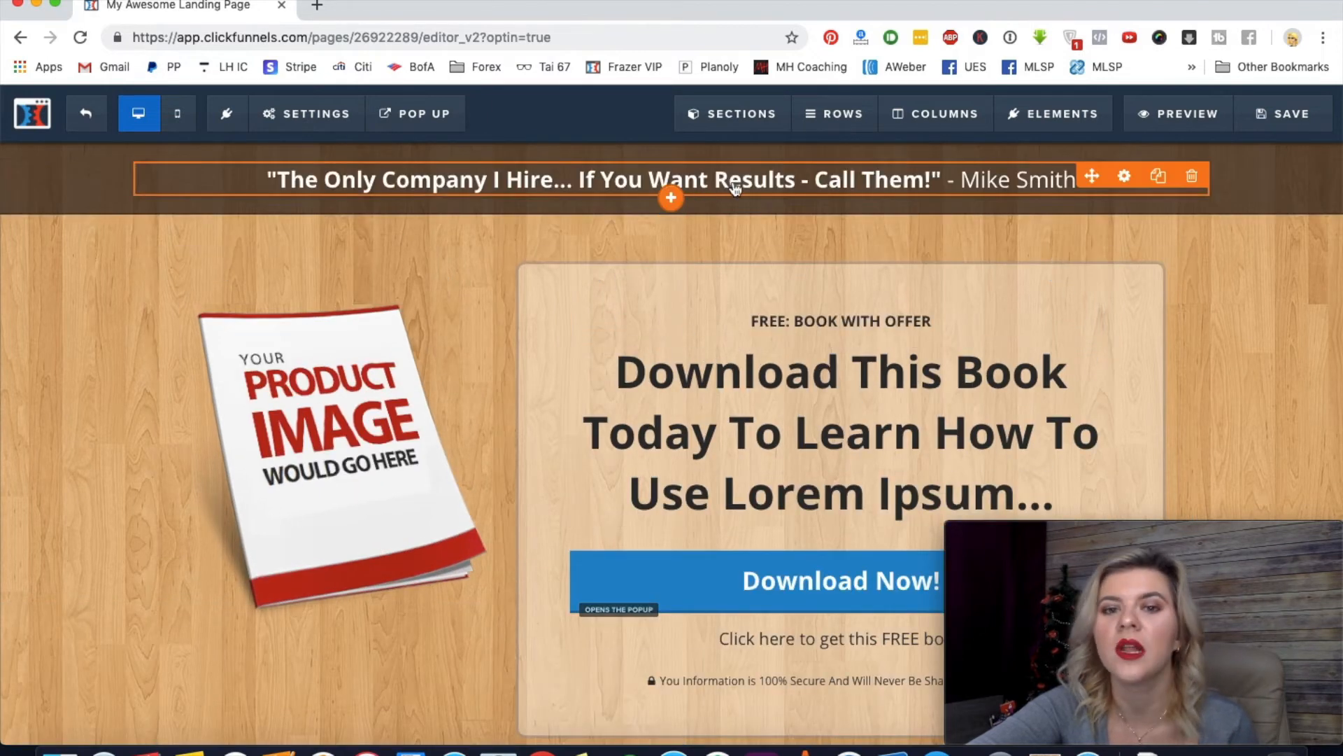
{"action": "left_click", "coordinate": [742, 176]}
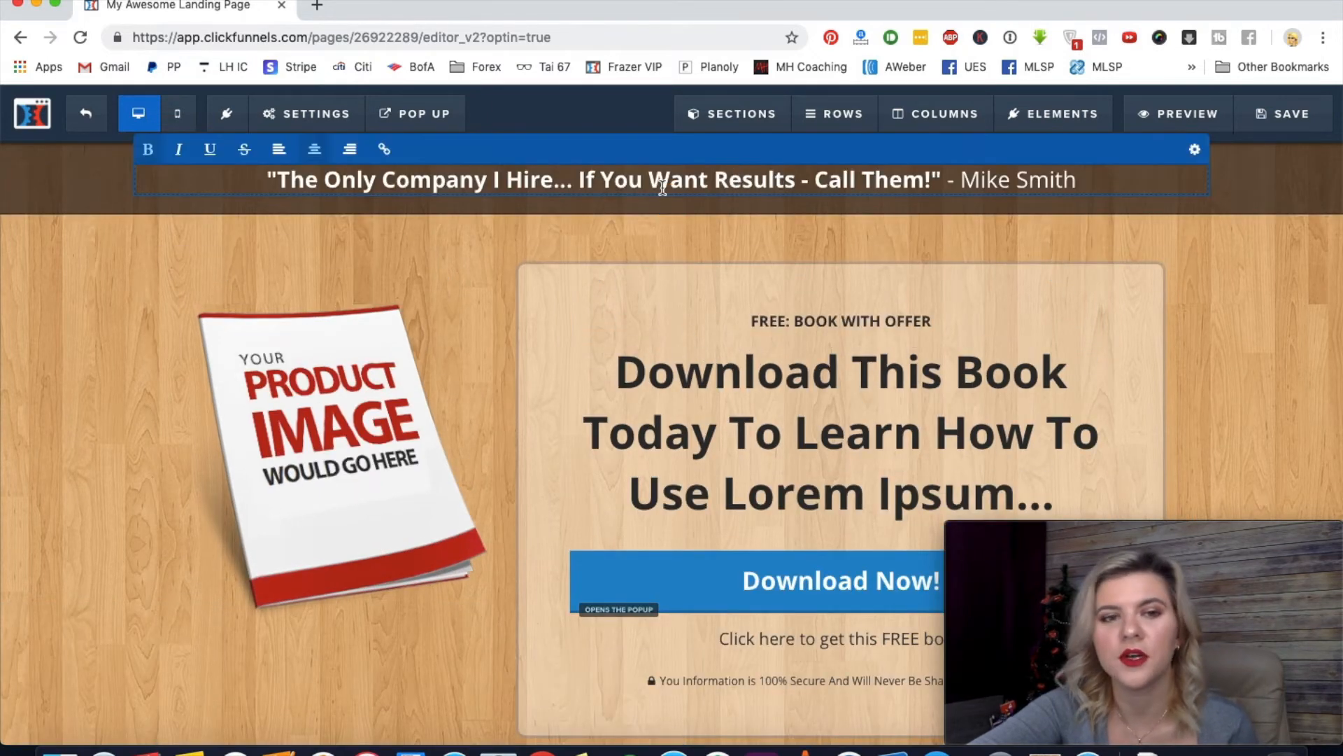
{"action": "scroll", "coordinate": [424, 397], "scroll_direction": "down", "scroll_amount": 3}
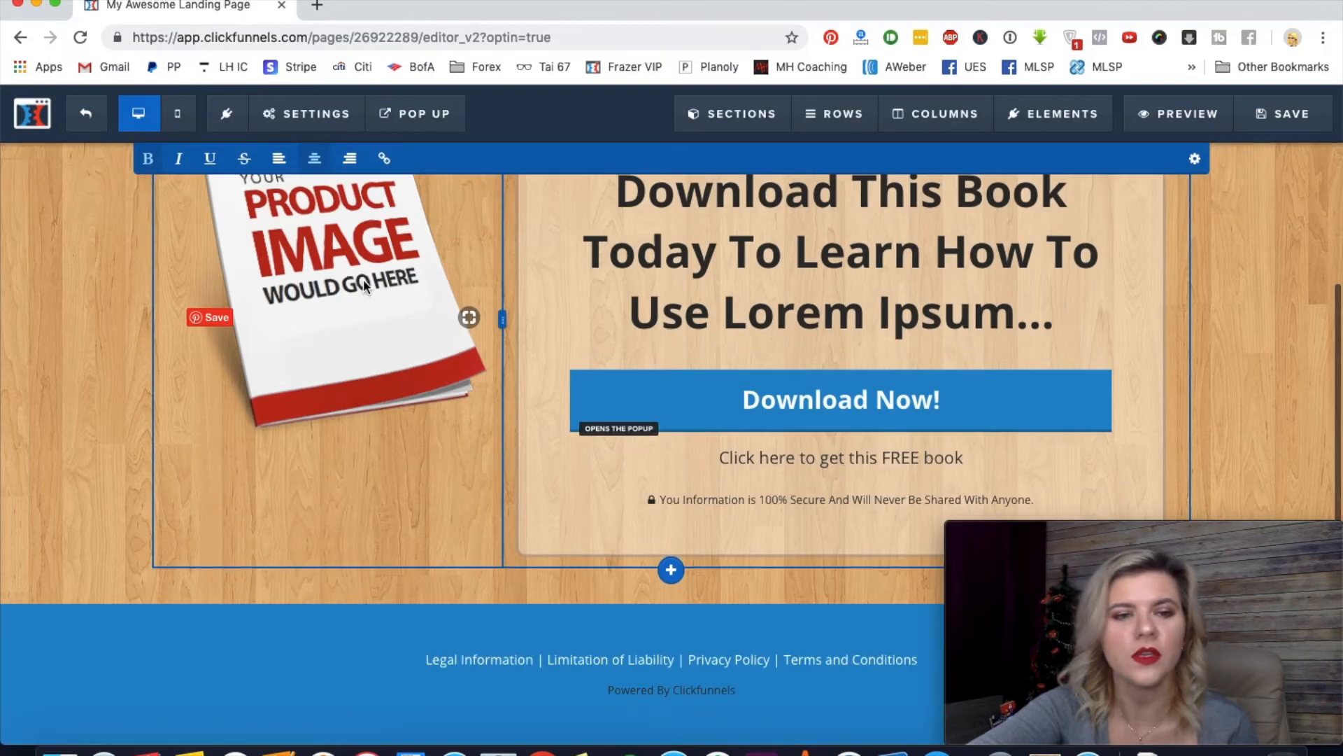
{"action": "left_click", "coordinate": [333, 249]}
{"action": "scroll", "coordinate": [353, 273], "scroll_direction": "up", "scroll_amount": 3}
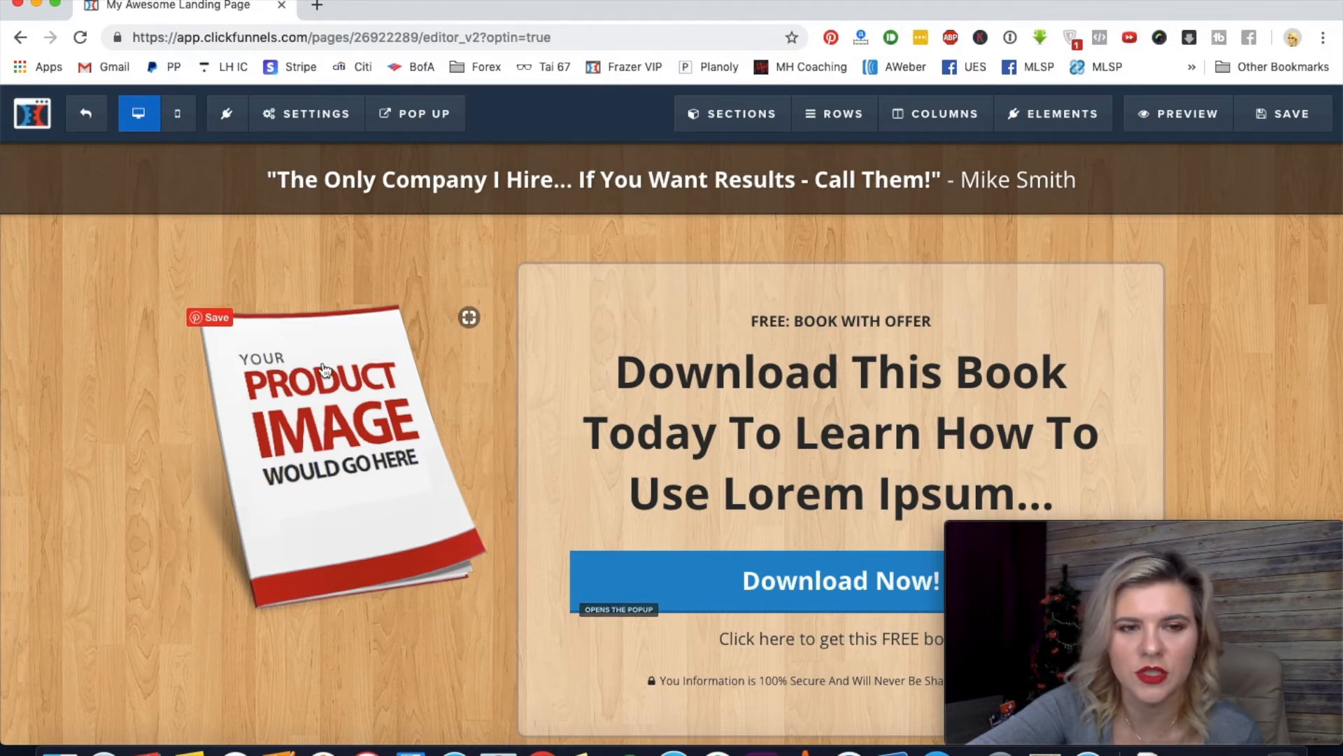
{"action": "left_click", "coordinate": [405, 286]}
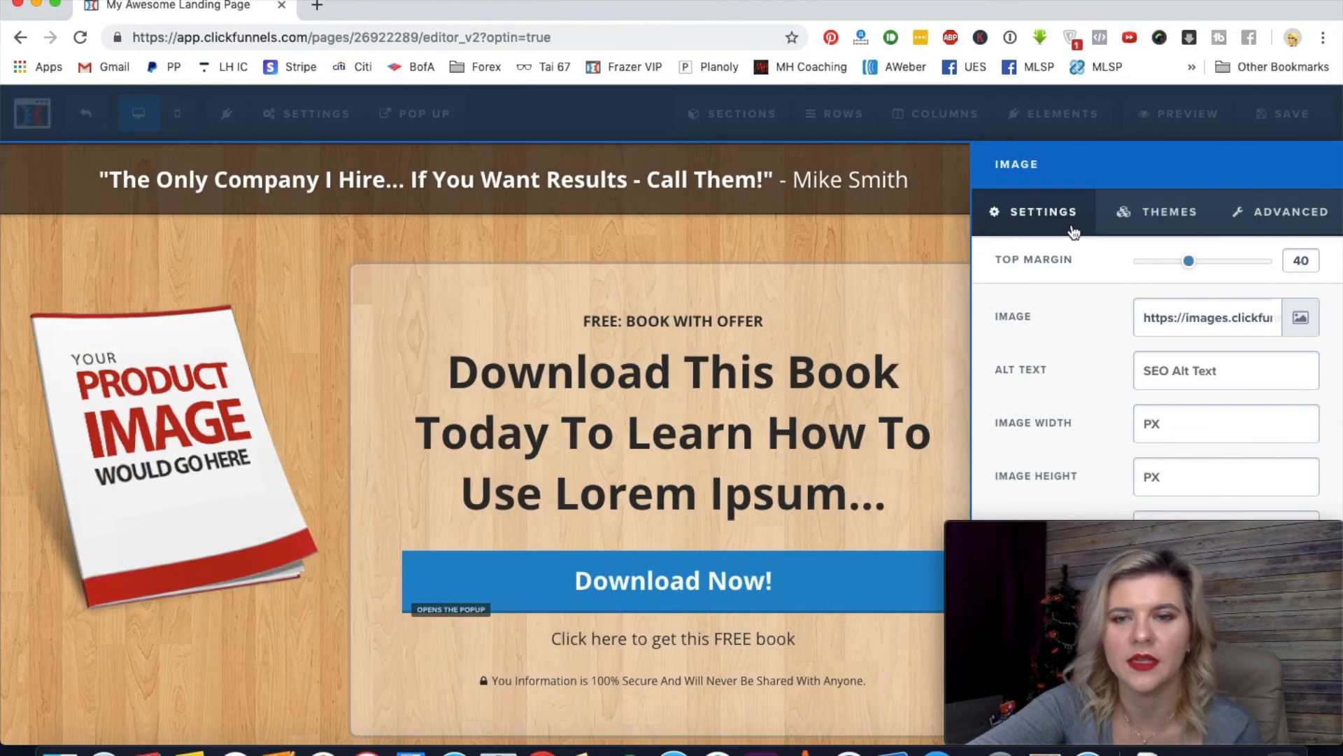
{"action": "left_click", "coordinate": [1299, 316]}
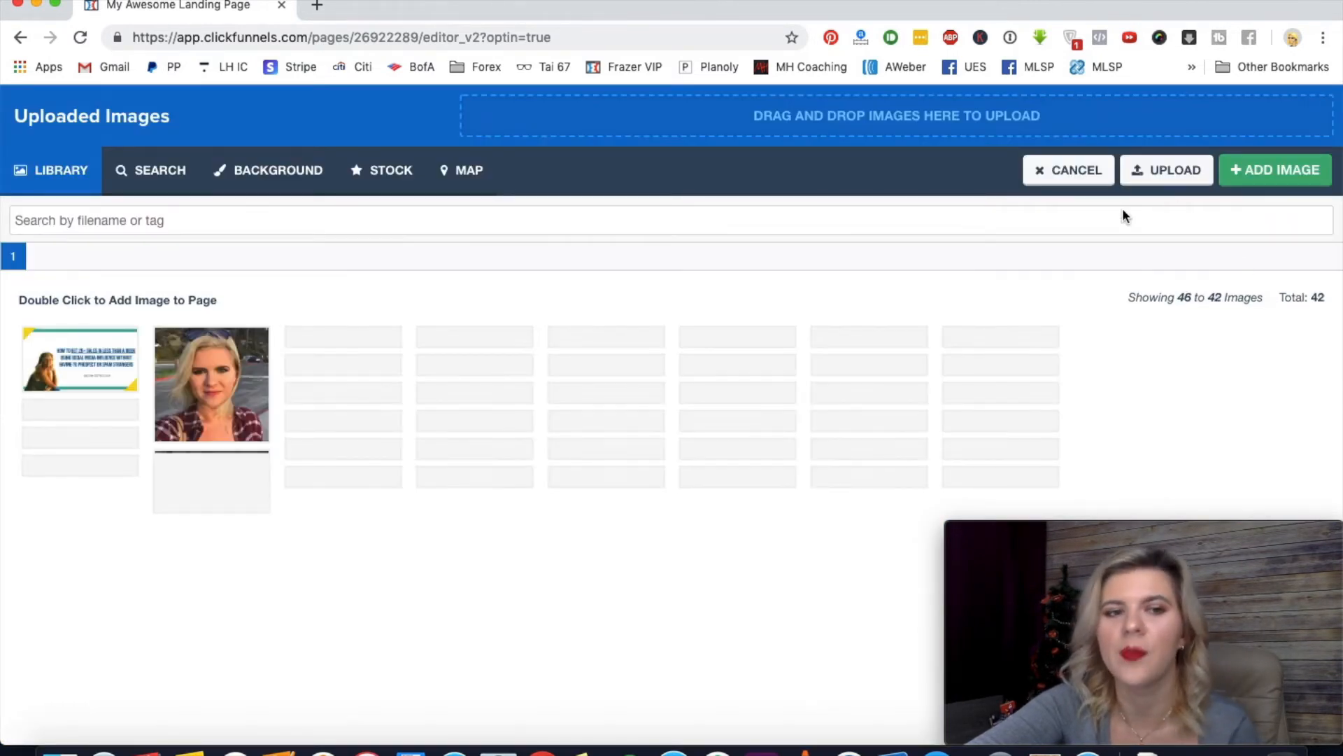
{"action": "left_click", "coordinate": [1075, 171]}
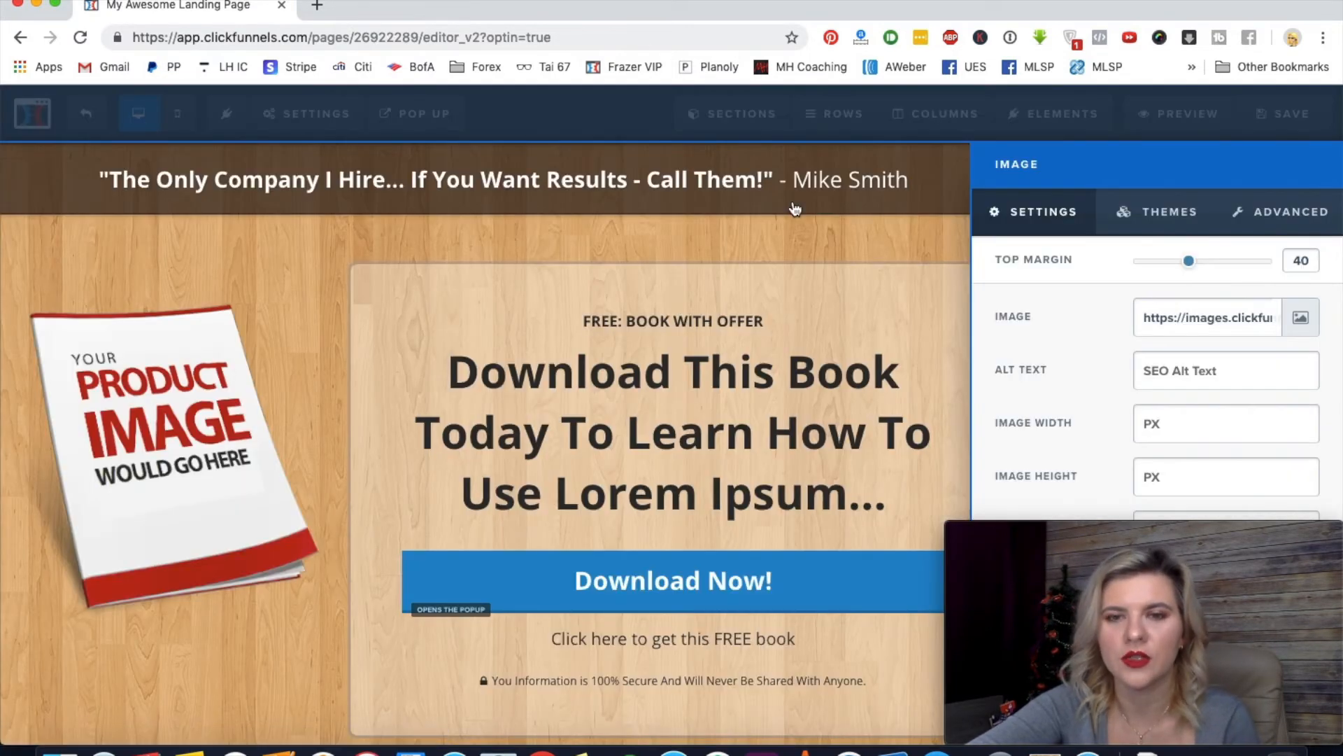
{"action": "left_click", "coordinate": [926, 243]}
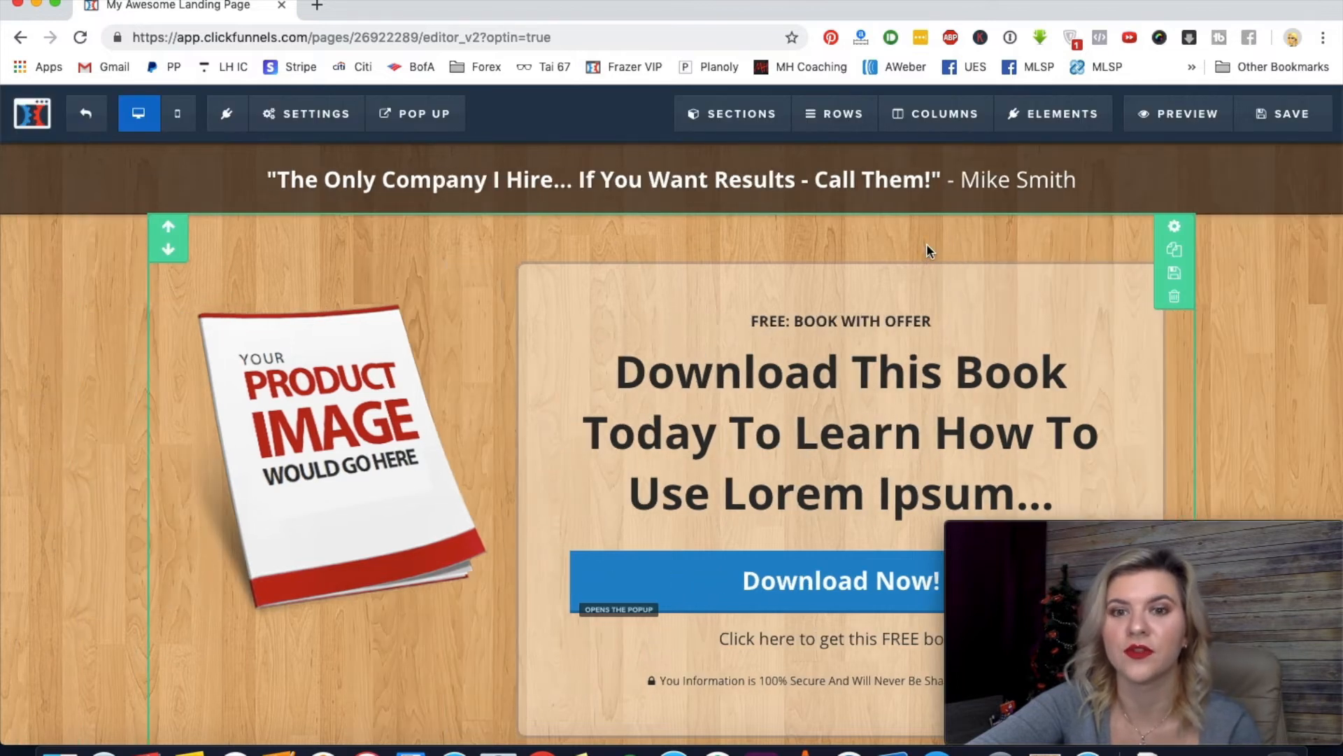
Replace the optin pop-up's headline with "Sign Up Right Now to Get Instant Access to the Freebie!"
{"action": "scroll", "coordinate": [851, 566], "scroll_direction": "down", "scroll_amount": 1}
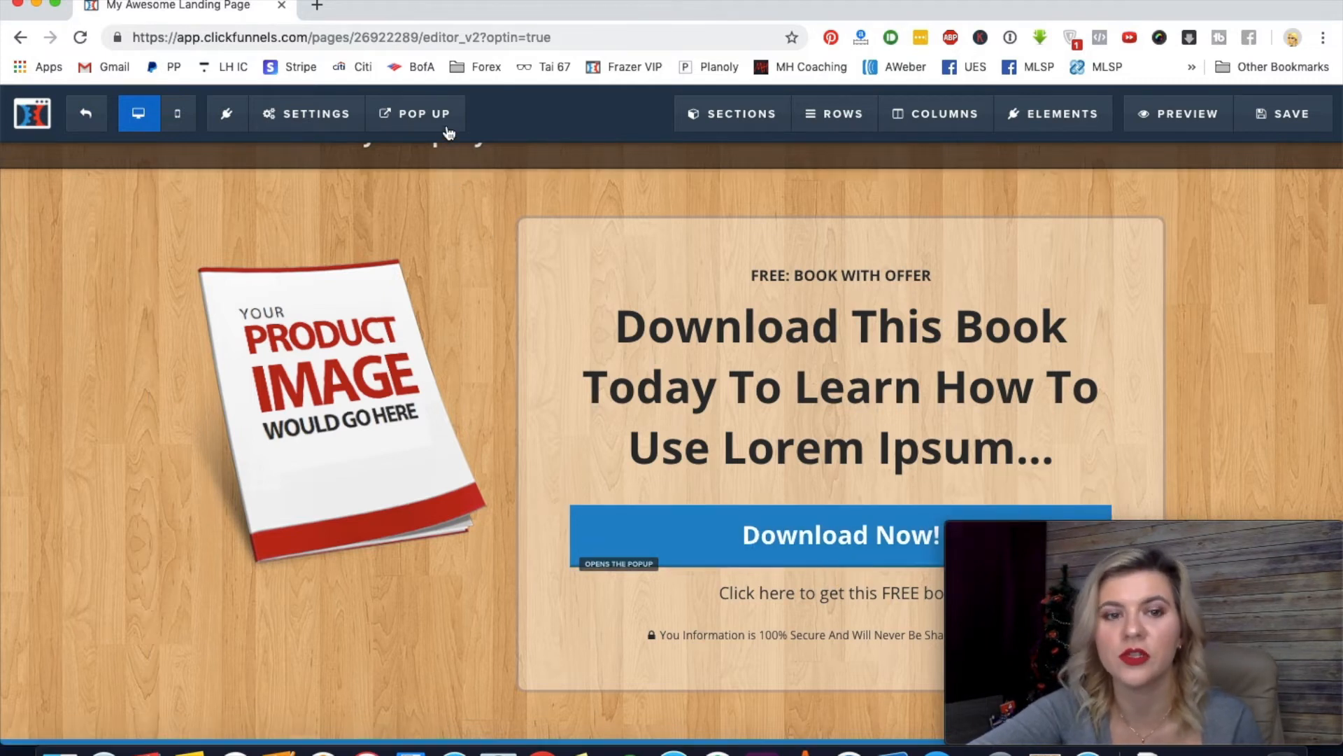
{"action": "mouse_move", "coordinate": [464, 109]}
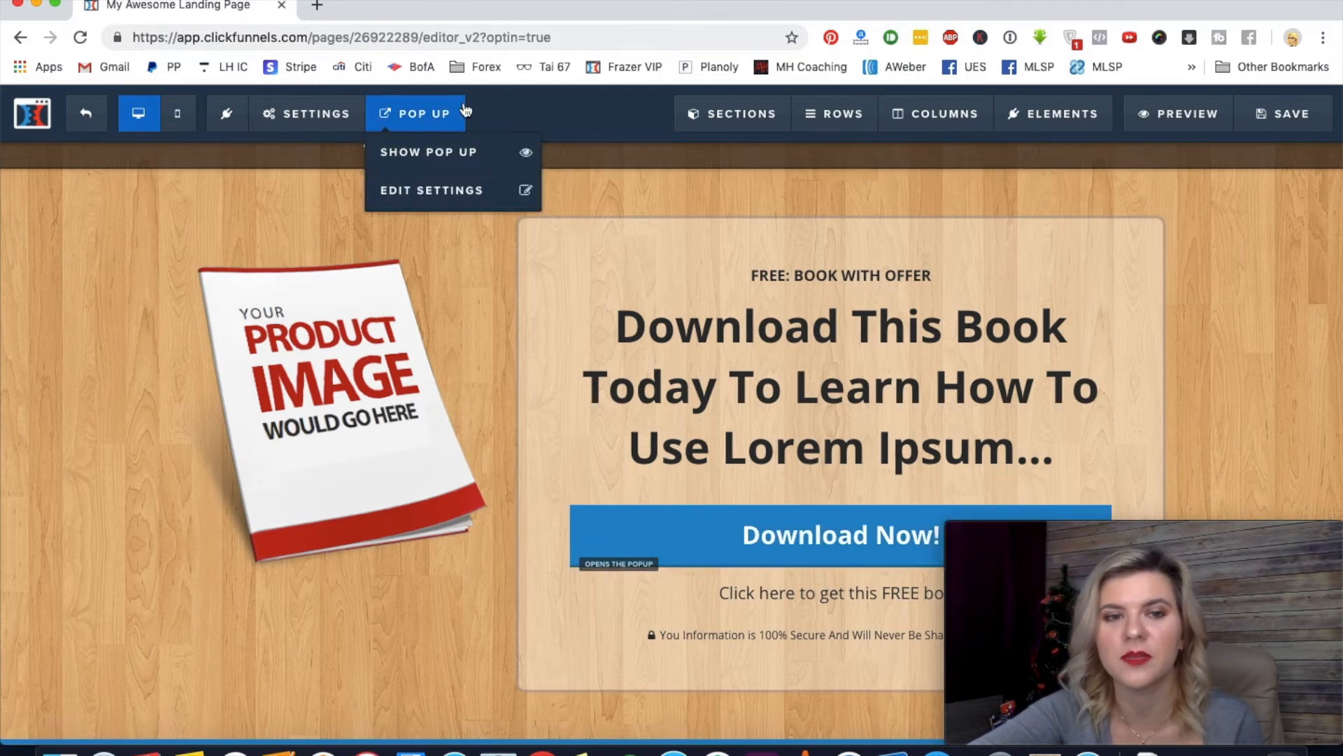
{"action": "left_click", "coordinate": [423, 157]}
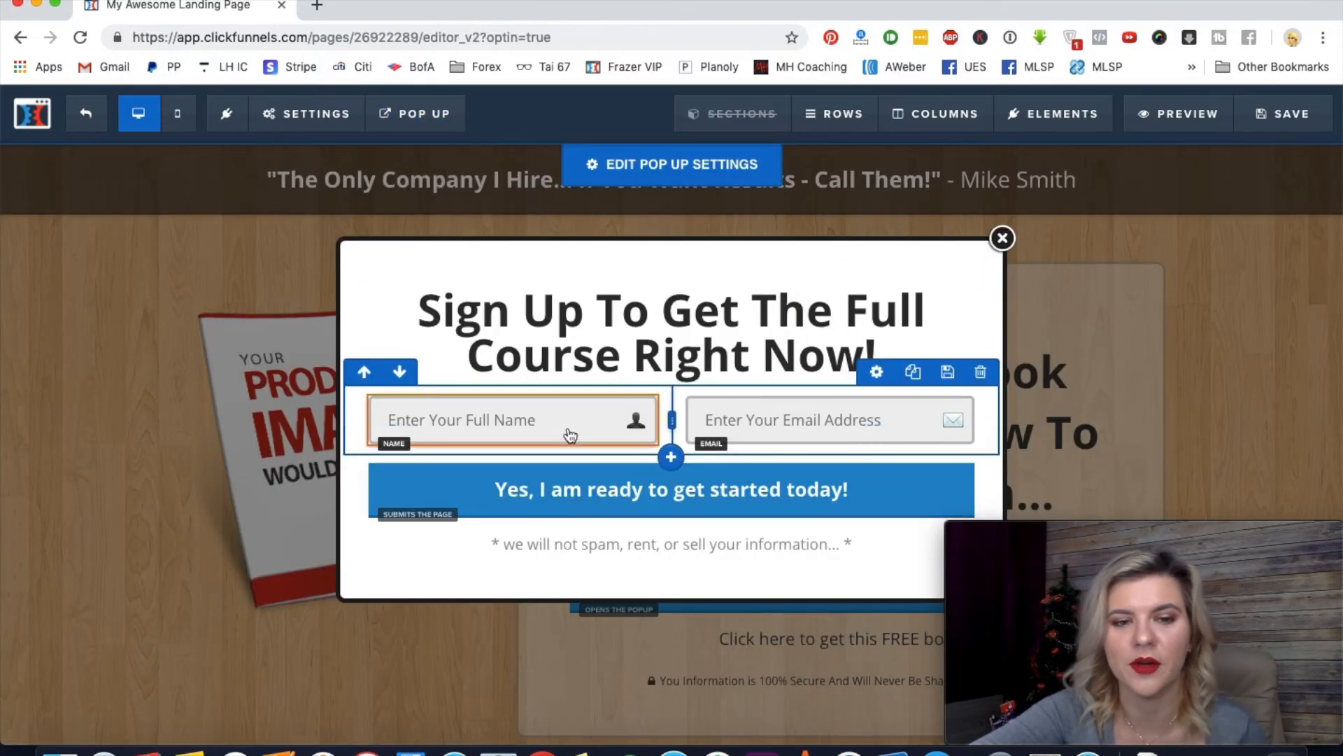
{"action": "left_click", "coordinate": [789, 310]}
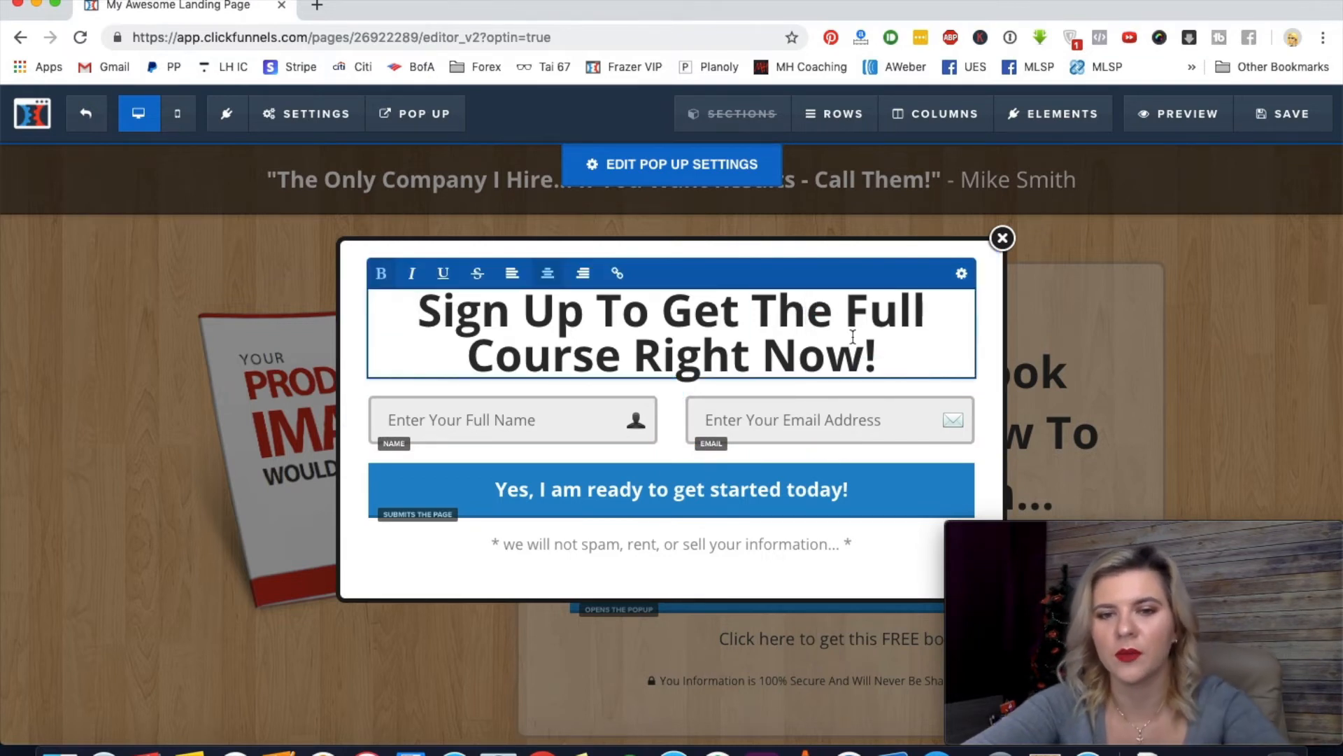
{"action": "left_click_drag", "start_coordinate": [859, 352], "coordinate": [424, 305]}
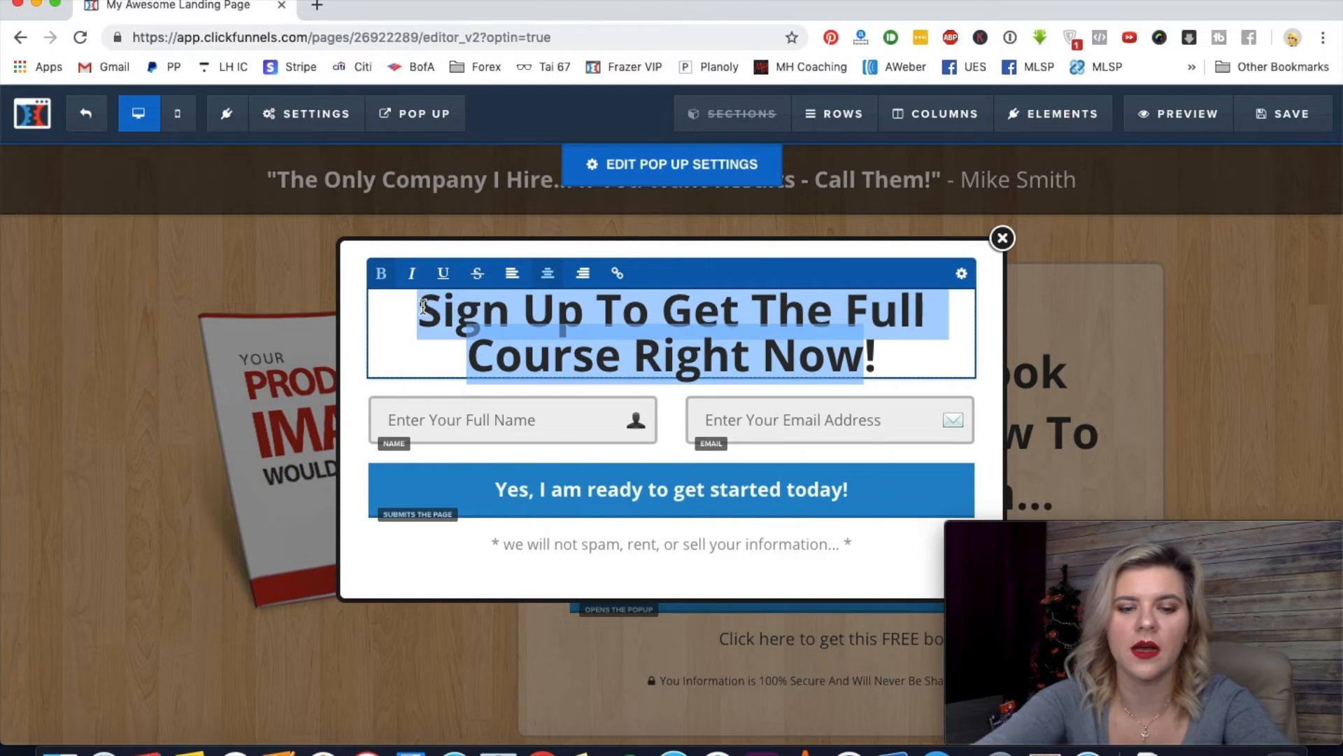
{"action": "type", "text": "Sign Up Right Now to Get c!"}
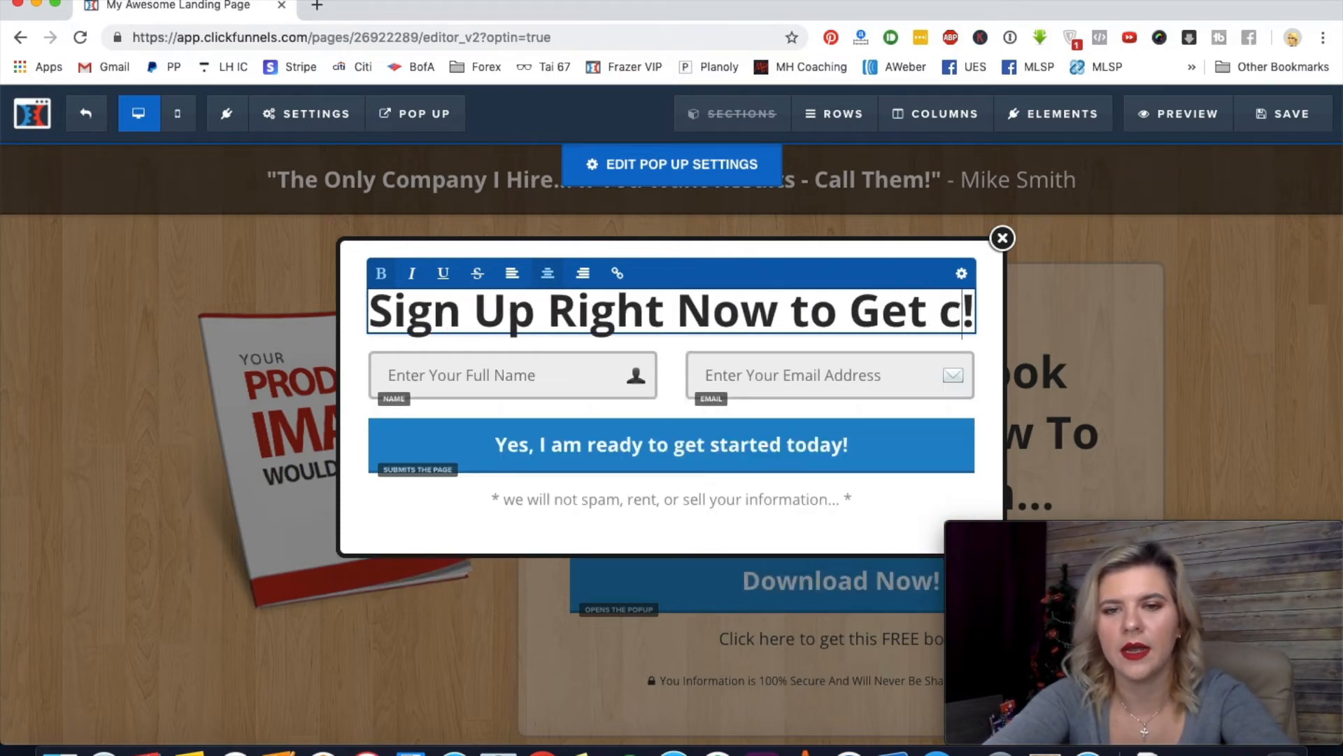
{"action": "key", "text": "BackSpace"}
{"action": "type", "text": "On"}
{"action": "key", "text": "BackSpace"}
{"action": "key", "text": "BackSpace"}
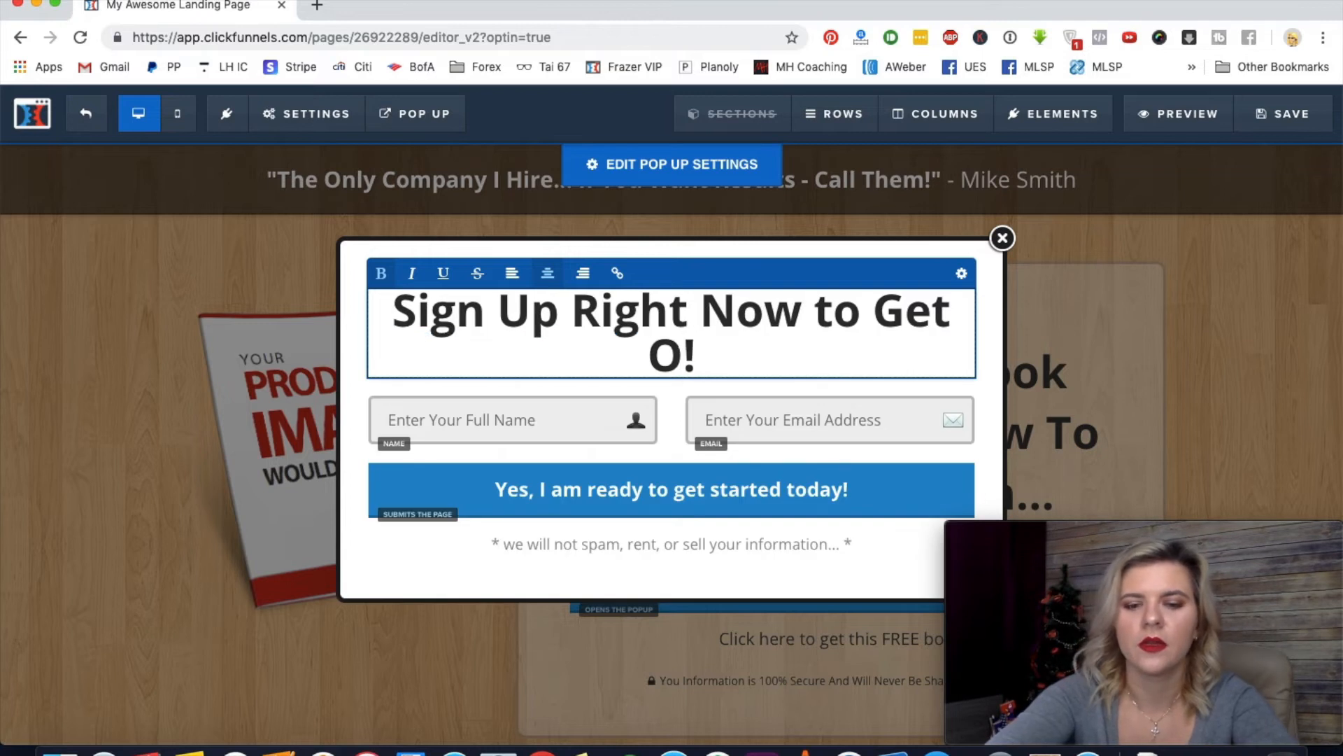
{"action": "type", "text": "Instant A"}
{"action": "type", "text": "ccess to the "}
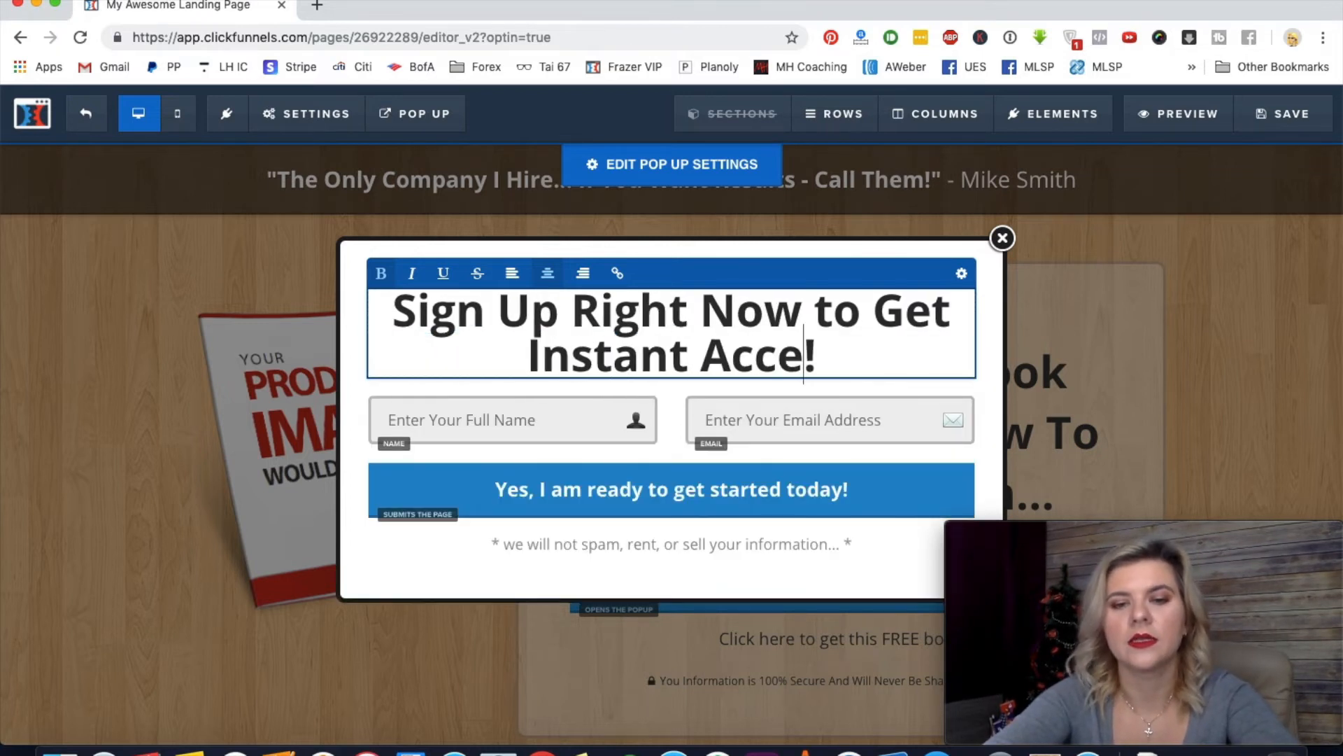
{"action": "type", "text": "Freedb"}
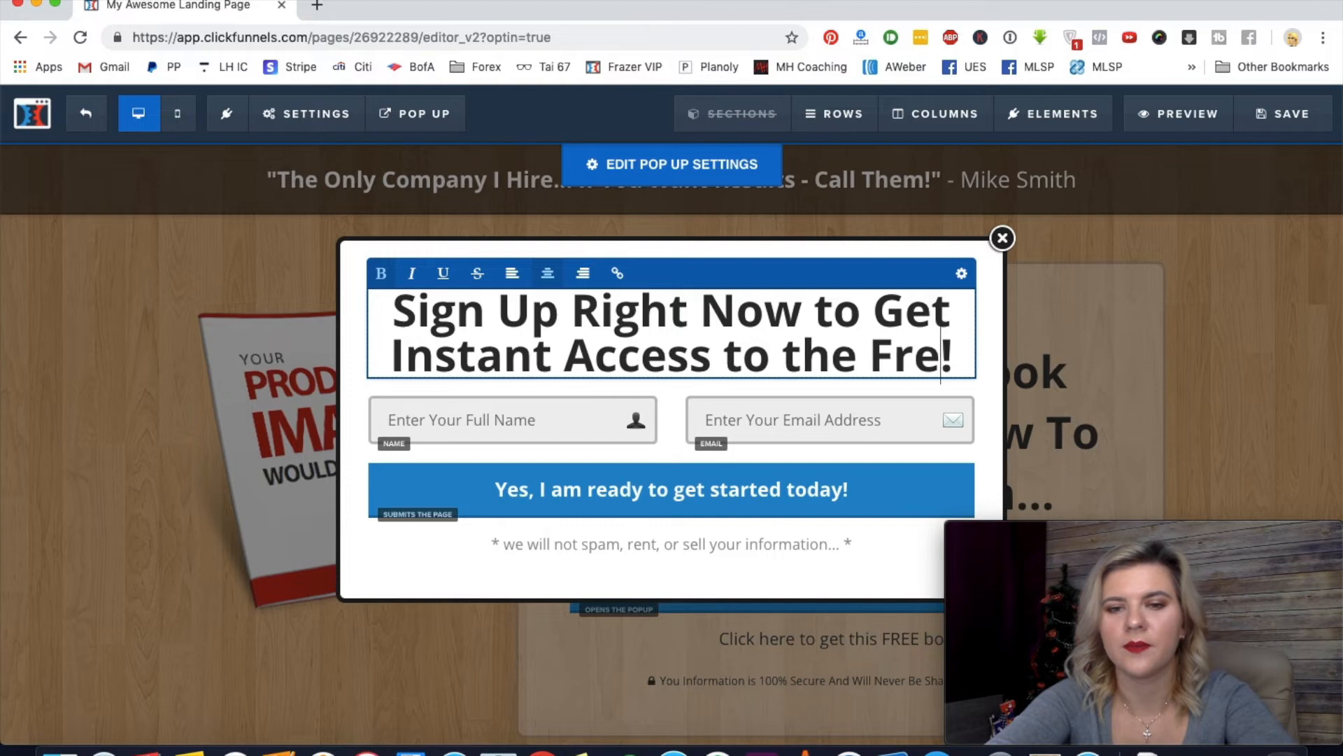
{"action": "key", "text": "BackSpace"}
{"action": "type", "text": "bi"}
{"action": "key", "text": "BackSpace"}
{"action": "key", "text": "BackSpace"}
{"action": "key", "text": "BackSpace"}
{"action": "type", "text": "bie"}
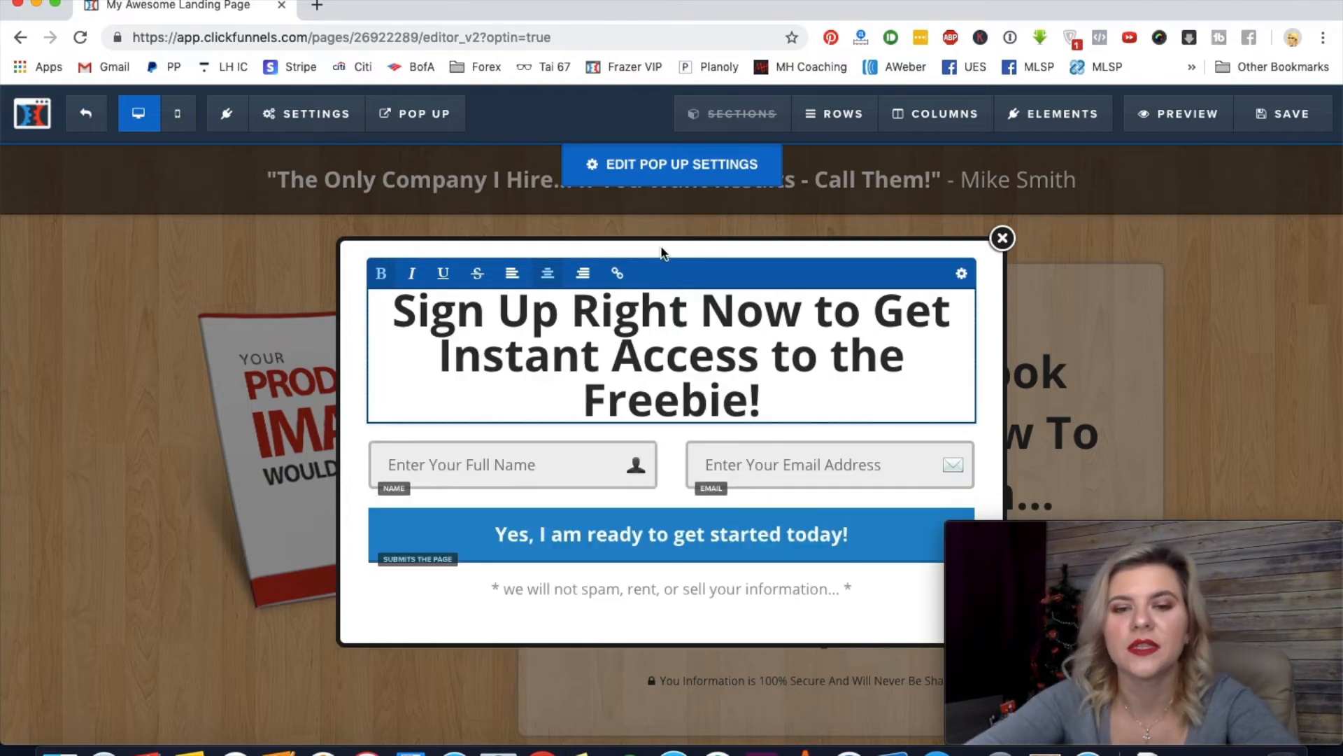
Close the pop-up and save the optin page, dismissing the SEO metadata settings
{"action": "left_click", "coordinate": [1002, 238]}
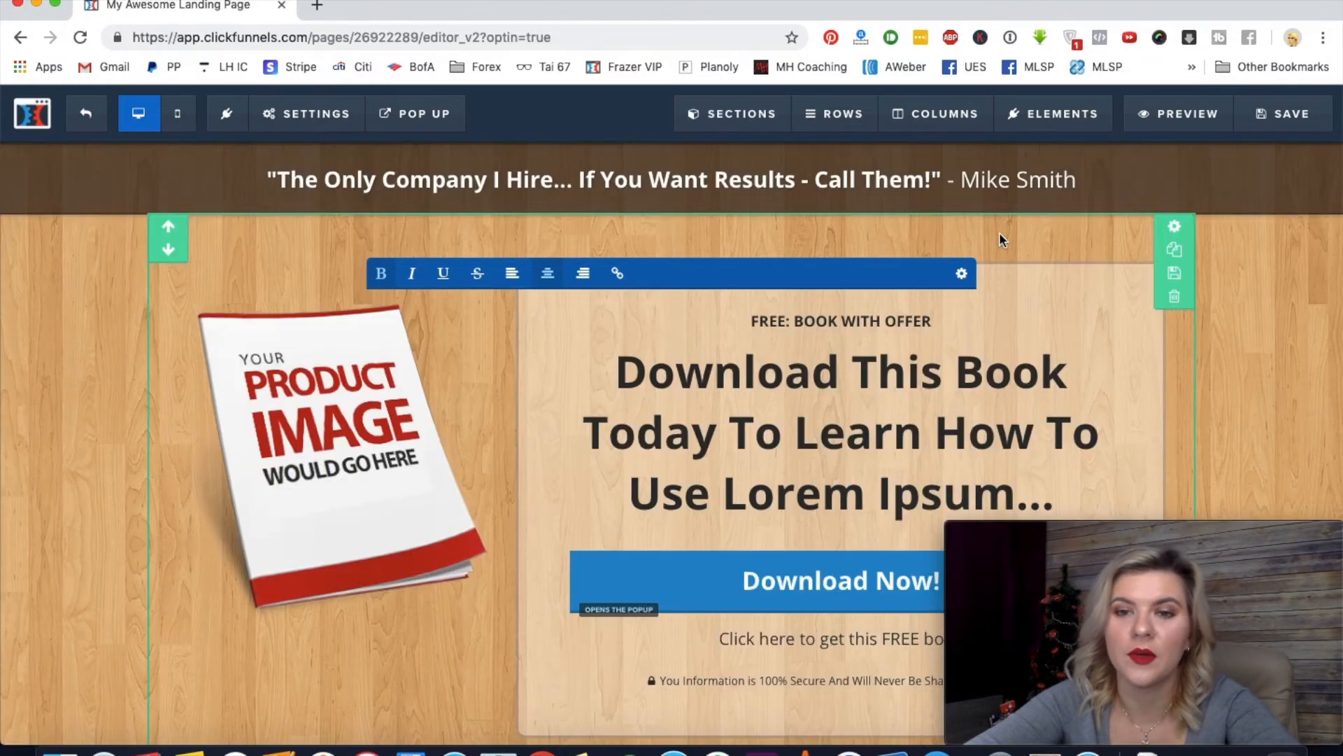
{"action": "left_click", "coordinate": [1271, 132]}
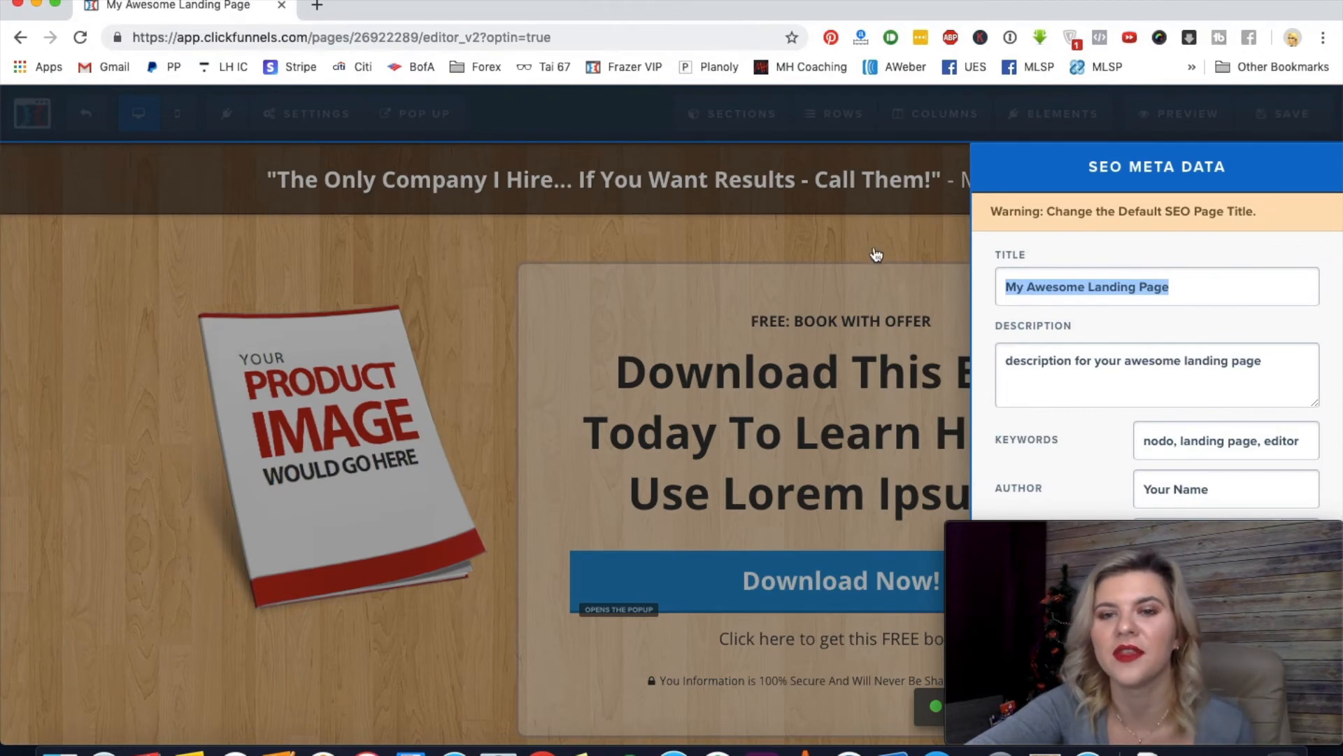
{"action": "left_click", "coordinate": [845, 246]}
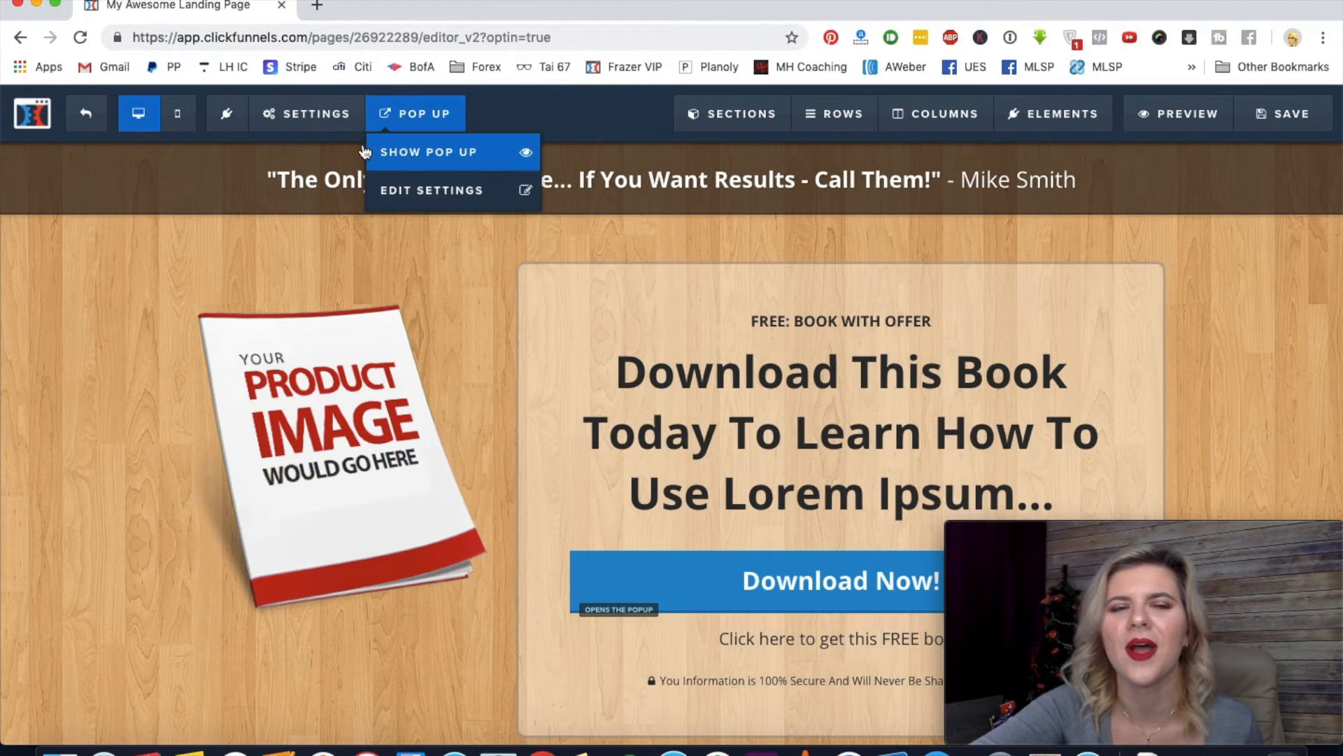
Check which action is assigned to the optin page's Download Now! button
{"action": "mouse_move", "coordinate": [441, 129]}
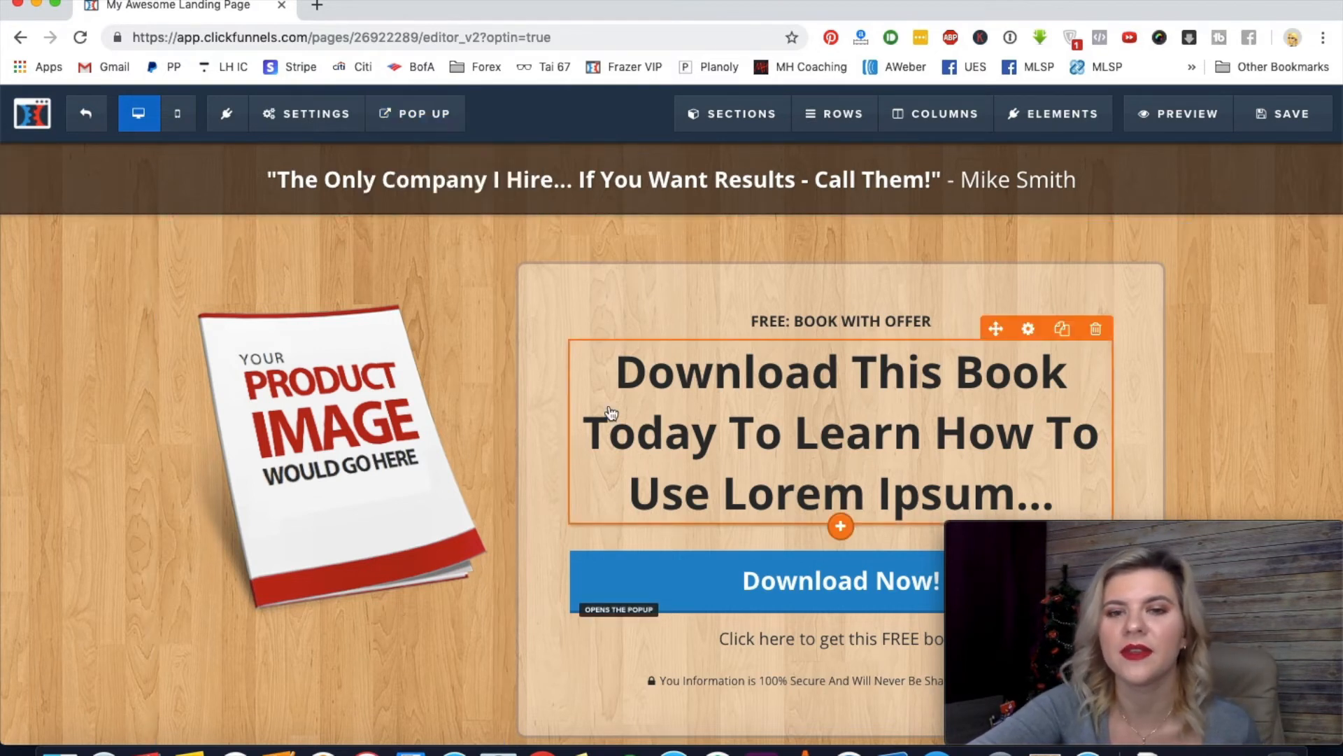
{"action": "scroll", "coordinate": [805, 595], "scroll_direction": "down", "scroll_amount": 5}
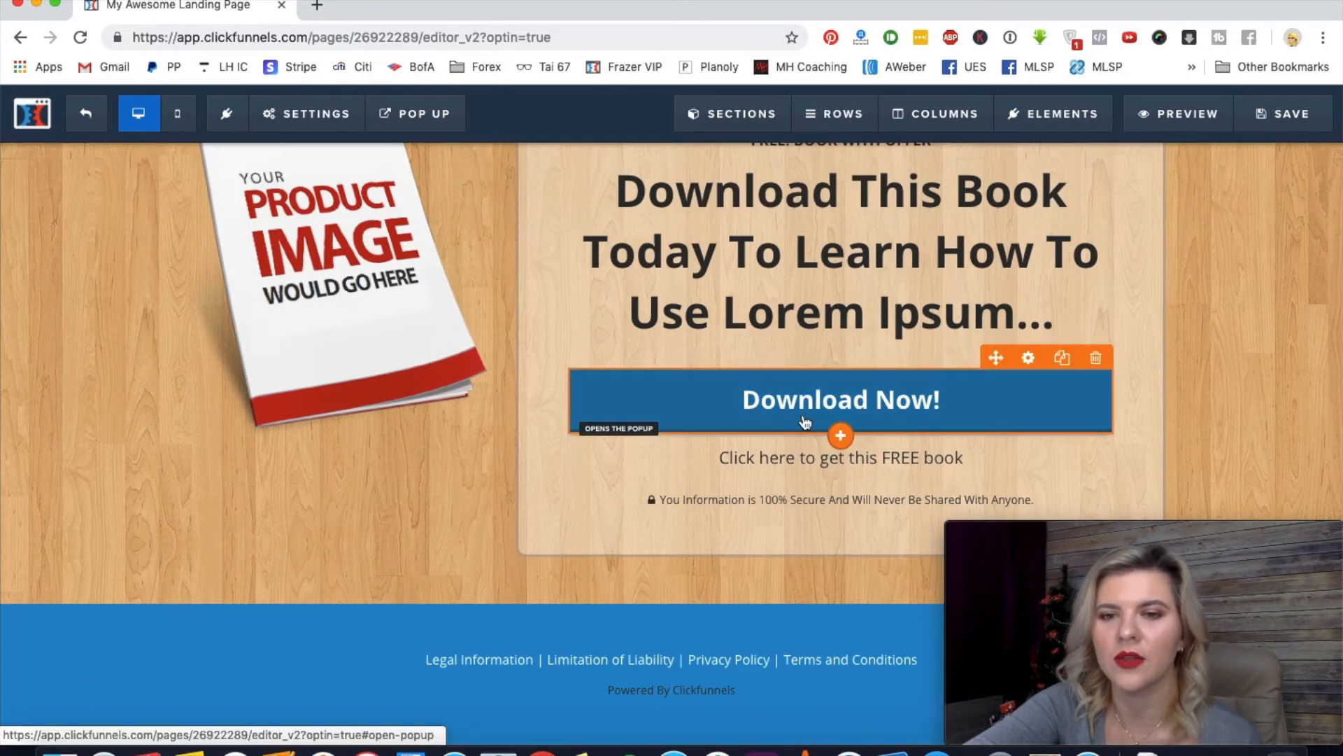
{"action": "left_click", "coordinate": [804, 422]}
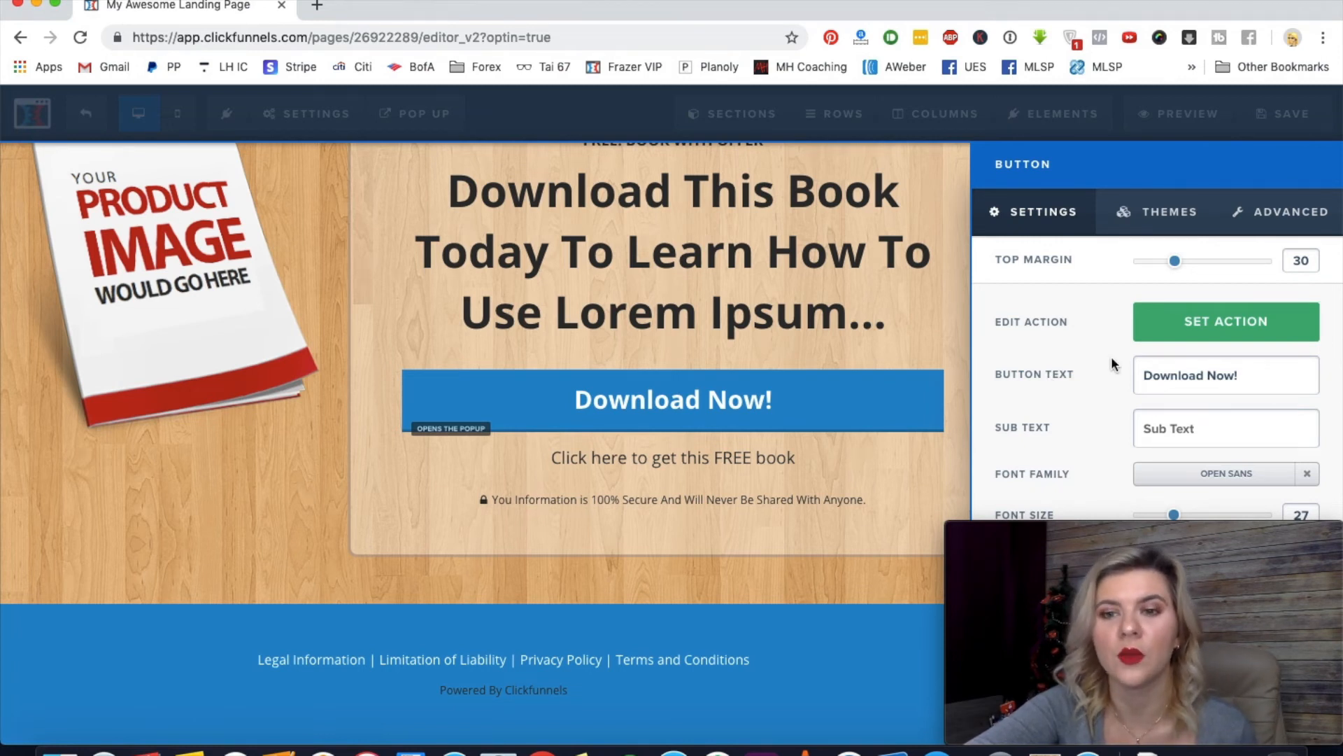
{"action": "left_click", "coordinate": [1214, 324]}
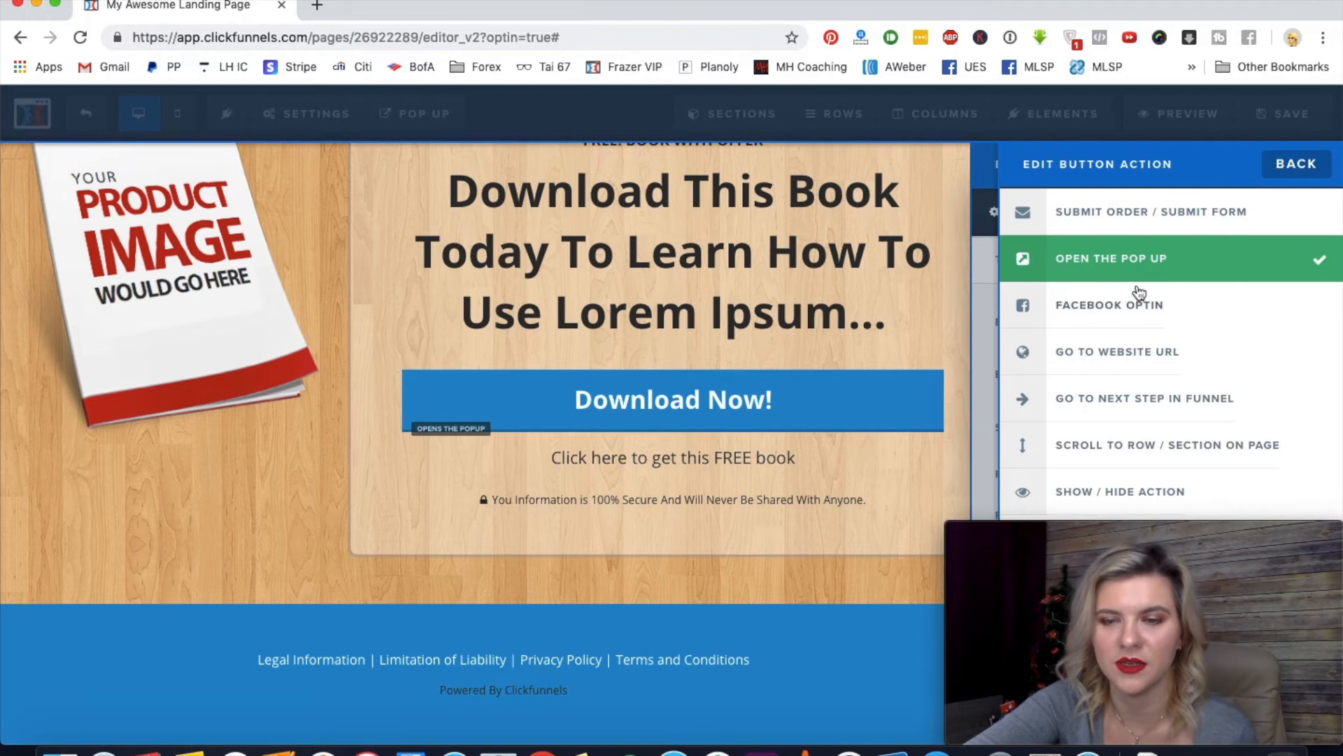
{"action": "left_click", "coordinate": [323, 135]}
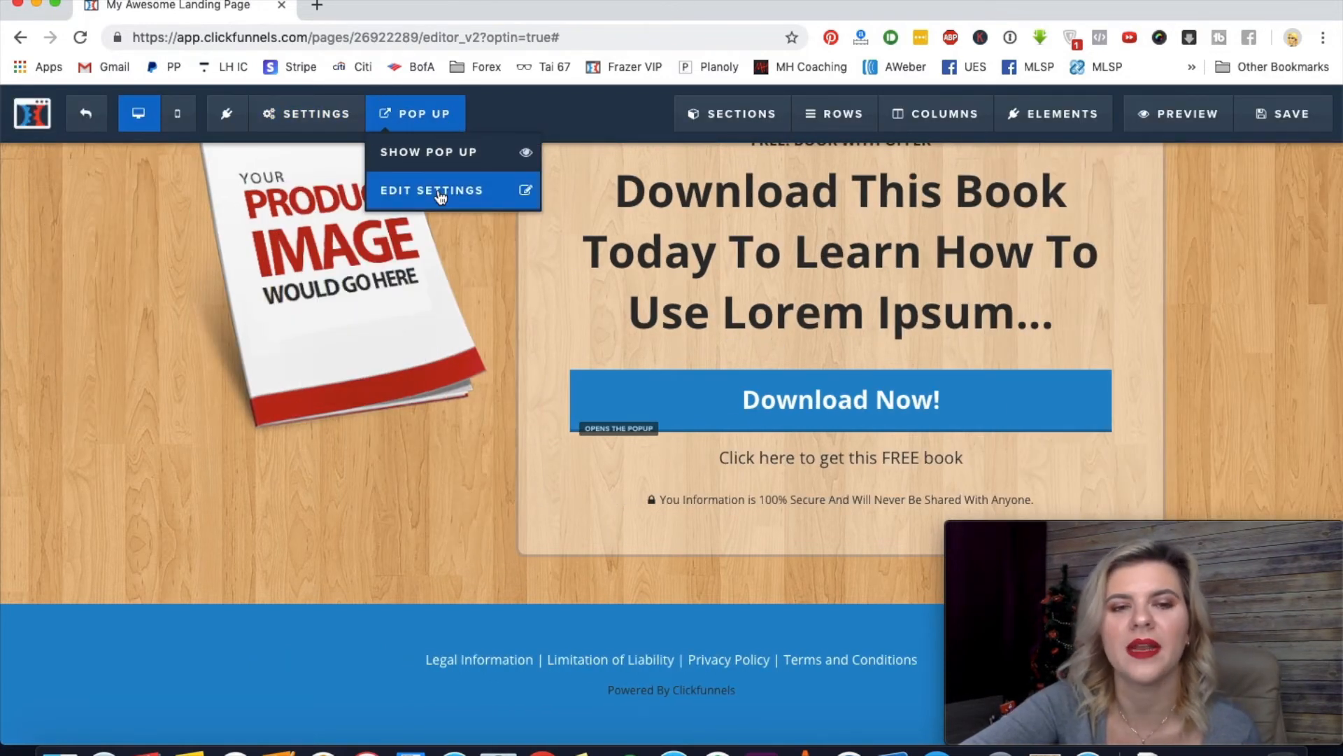
Examine the pop-up's settings and check which action is assigned to its "Yes, I am ready to get started today!" button
{"action": "left_click", "coordinate": [440, 193]}
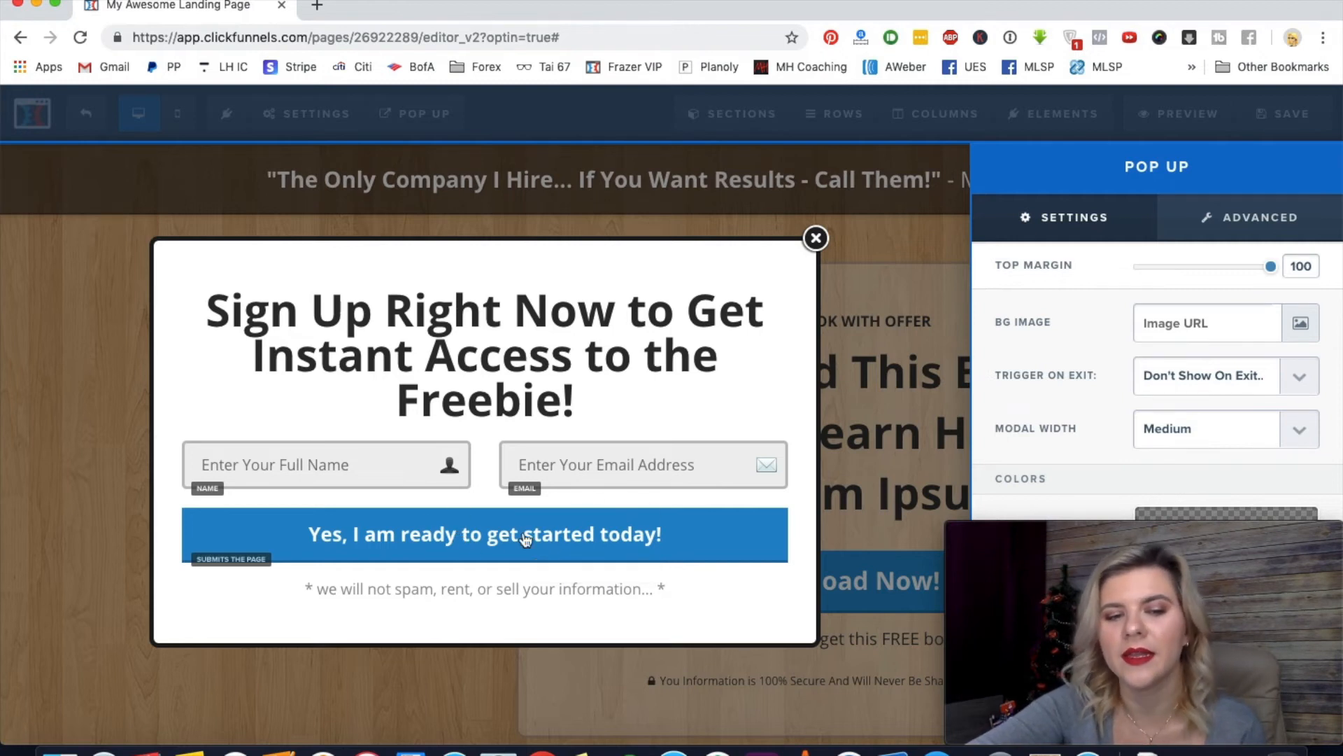
{"action": "left_click", "coordinate": [559, 569]}
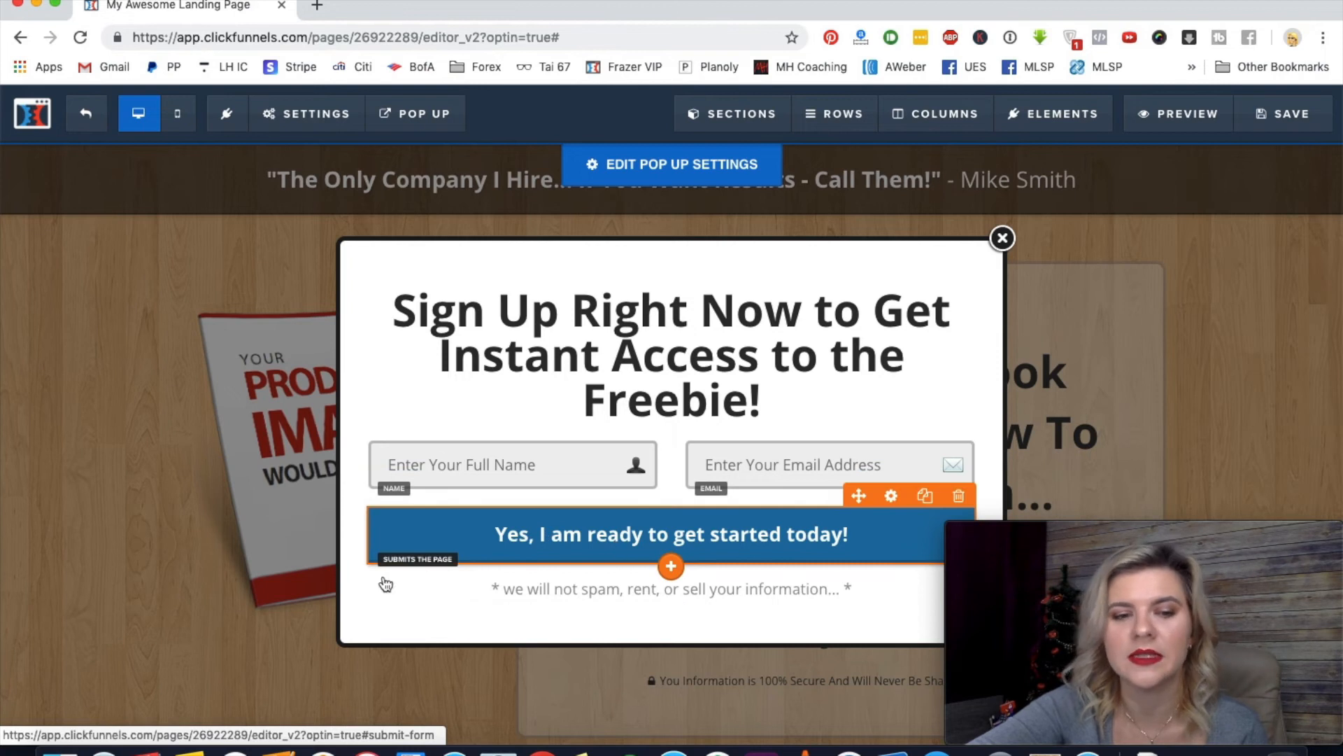
{"action": "left_click", "coordinate": [384, 571]}
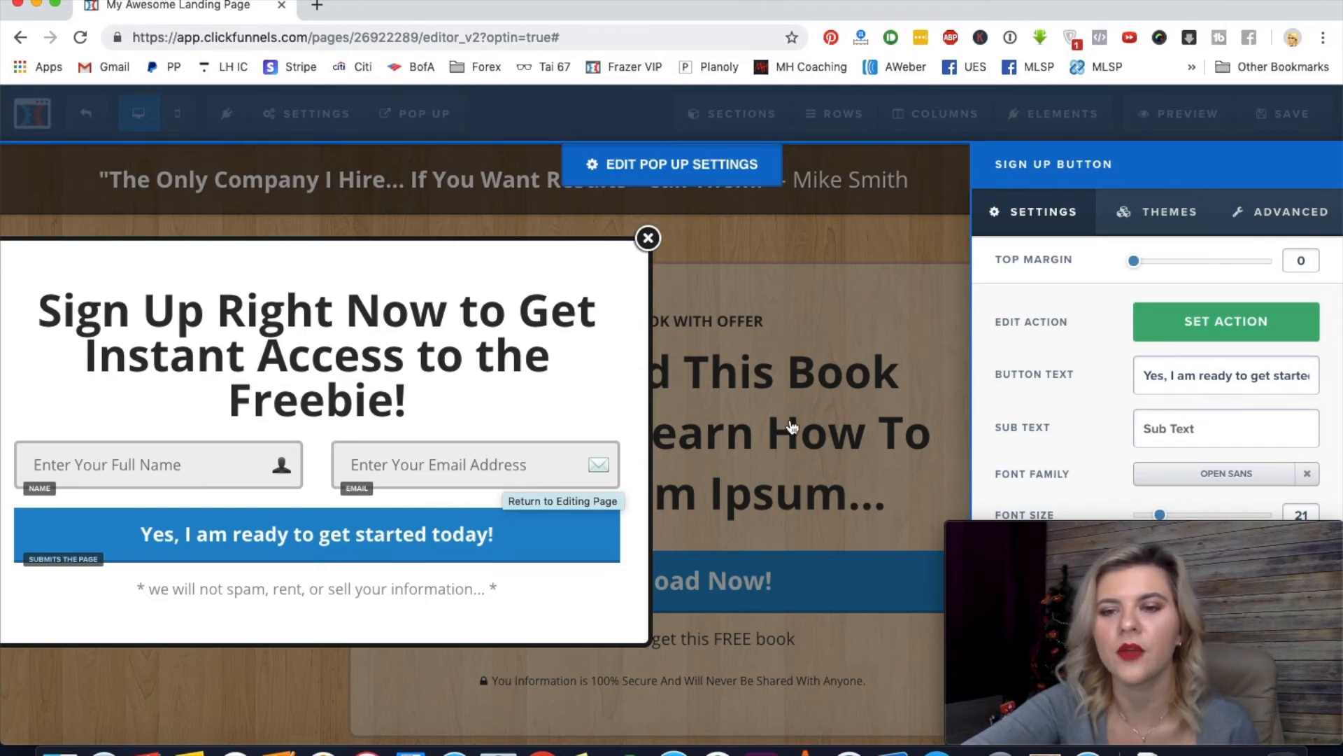
{"action": "left_click", "coordinate": [1189, 323]}
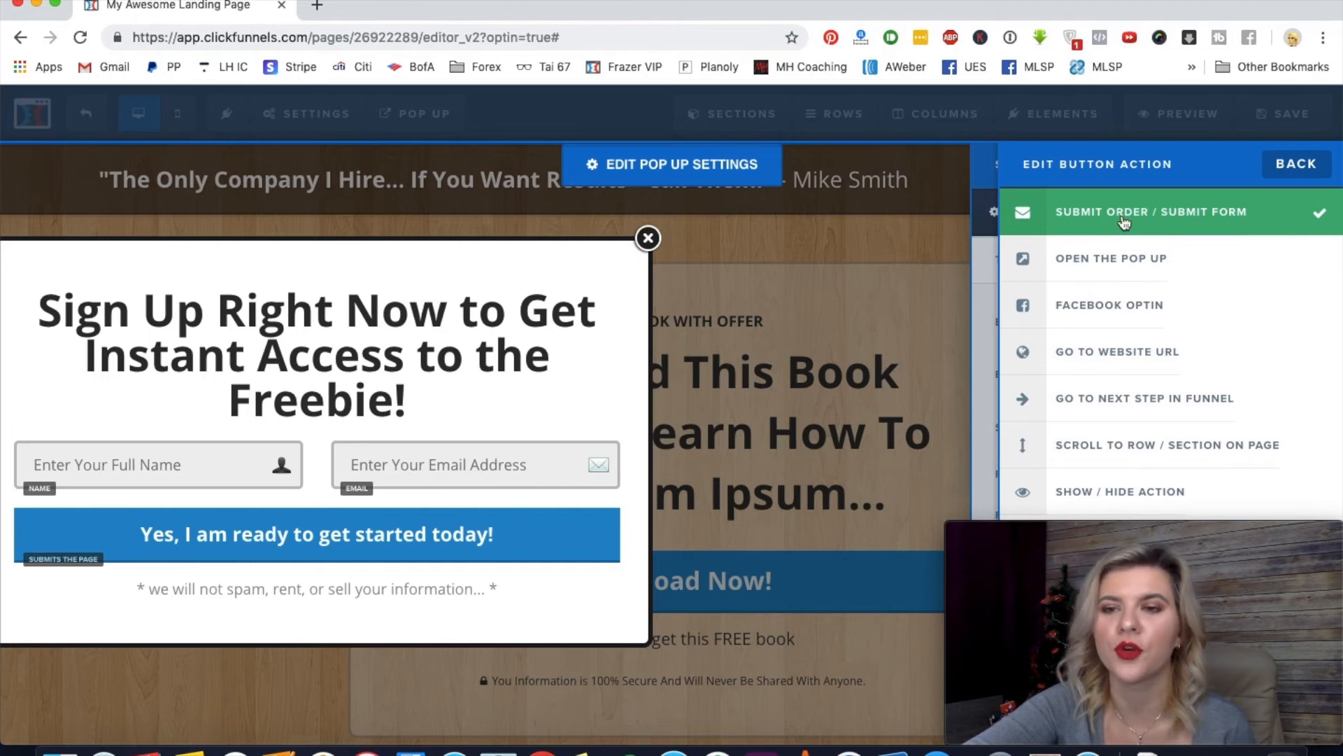
{"action": "left_click", "coordinate": [651, 247]}
{"action": "left_click", "coordinate": [1002, 238]}
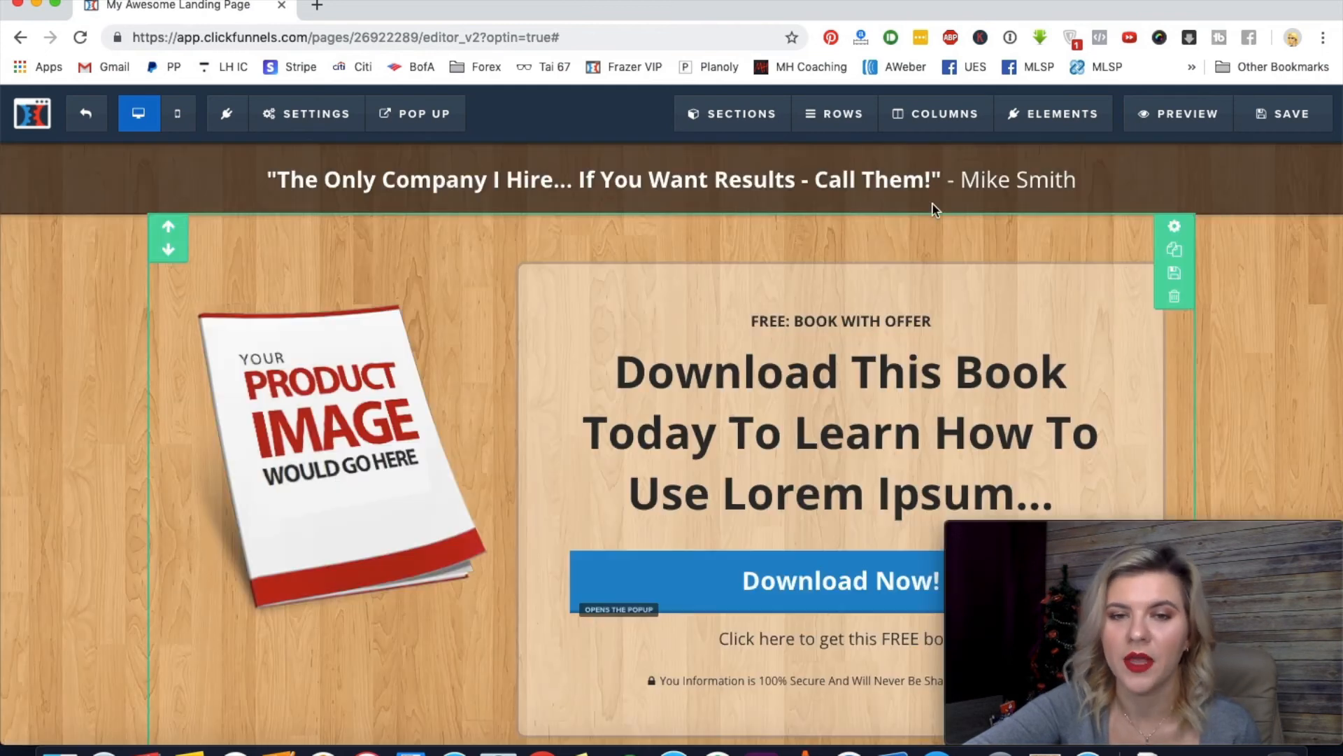
Set the optin page's email integration to AWeber, with integrating an existing form as the action
{"action": "mouse_move", "coordinate": [313, 125]}
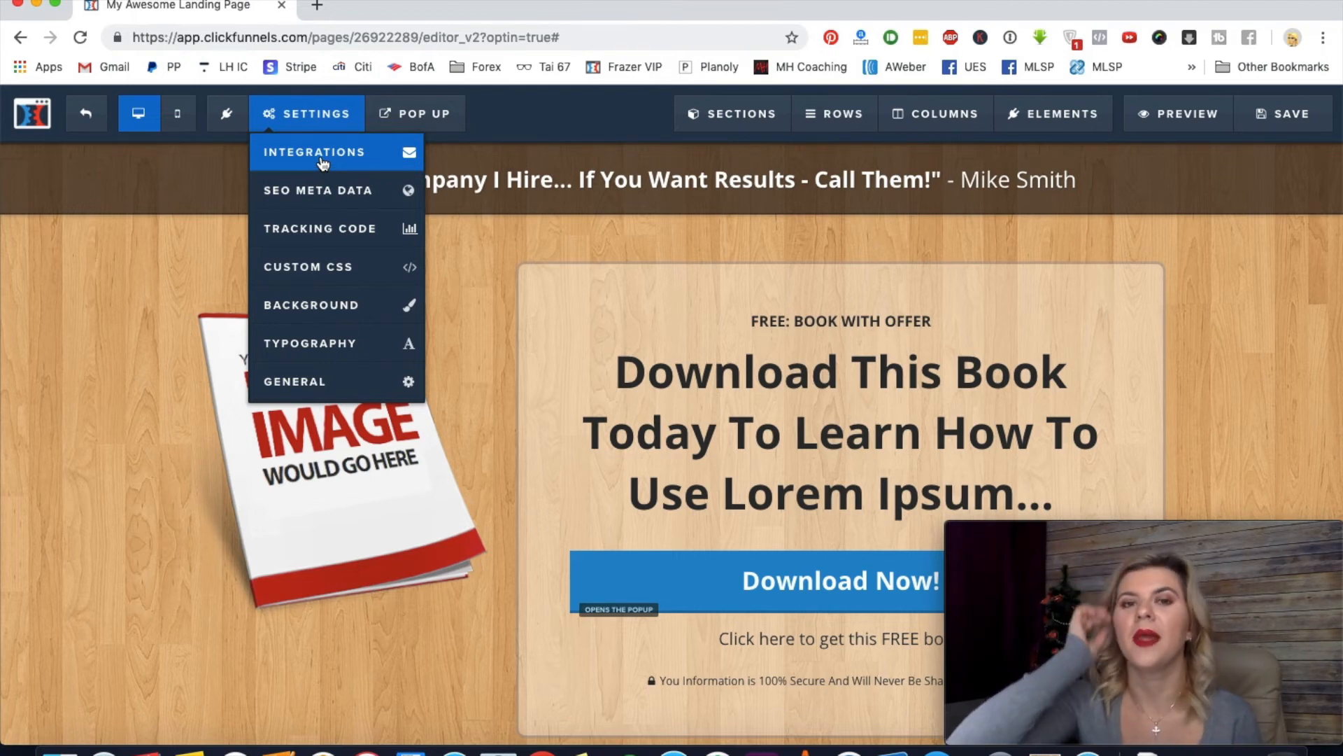
{"action": "left_click", "coordinate": [377, 160]}
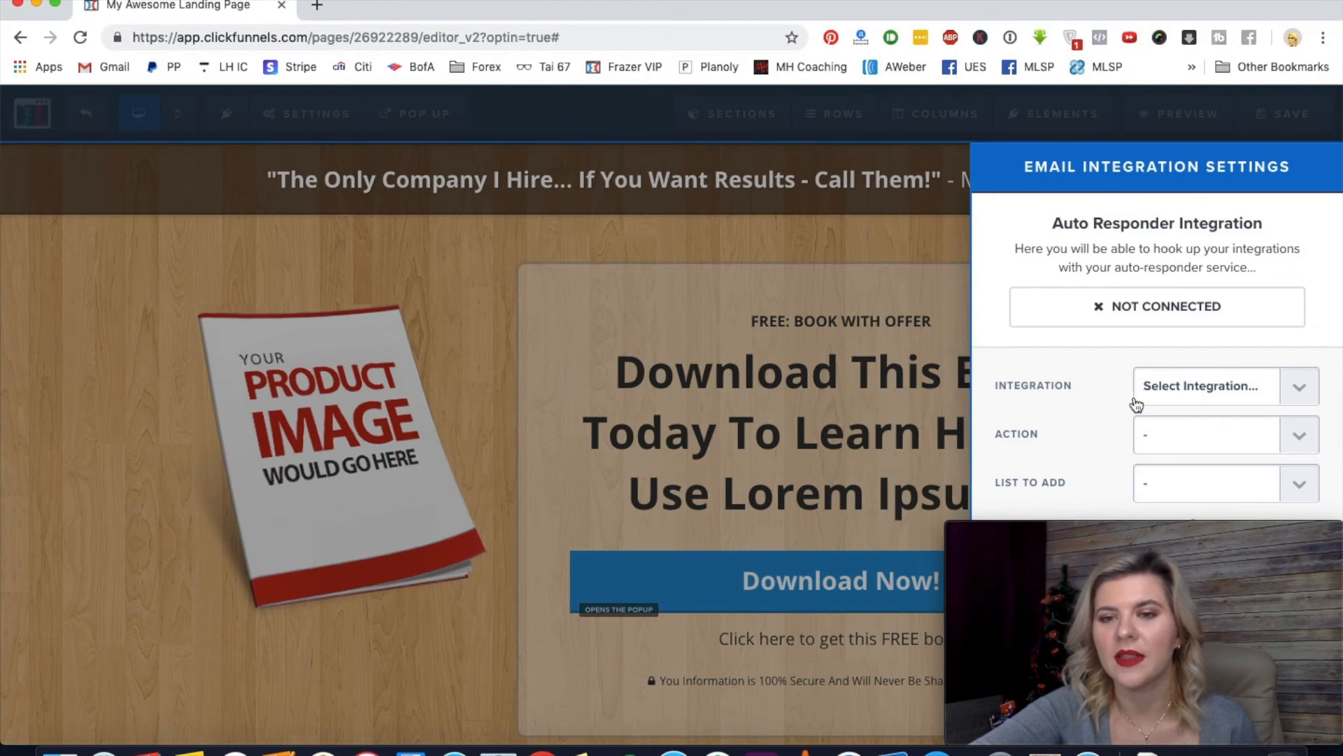
{"action": "left_click", "coordinate": [1298, 390]}
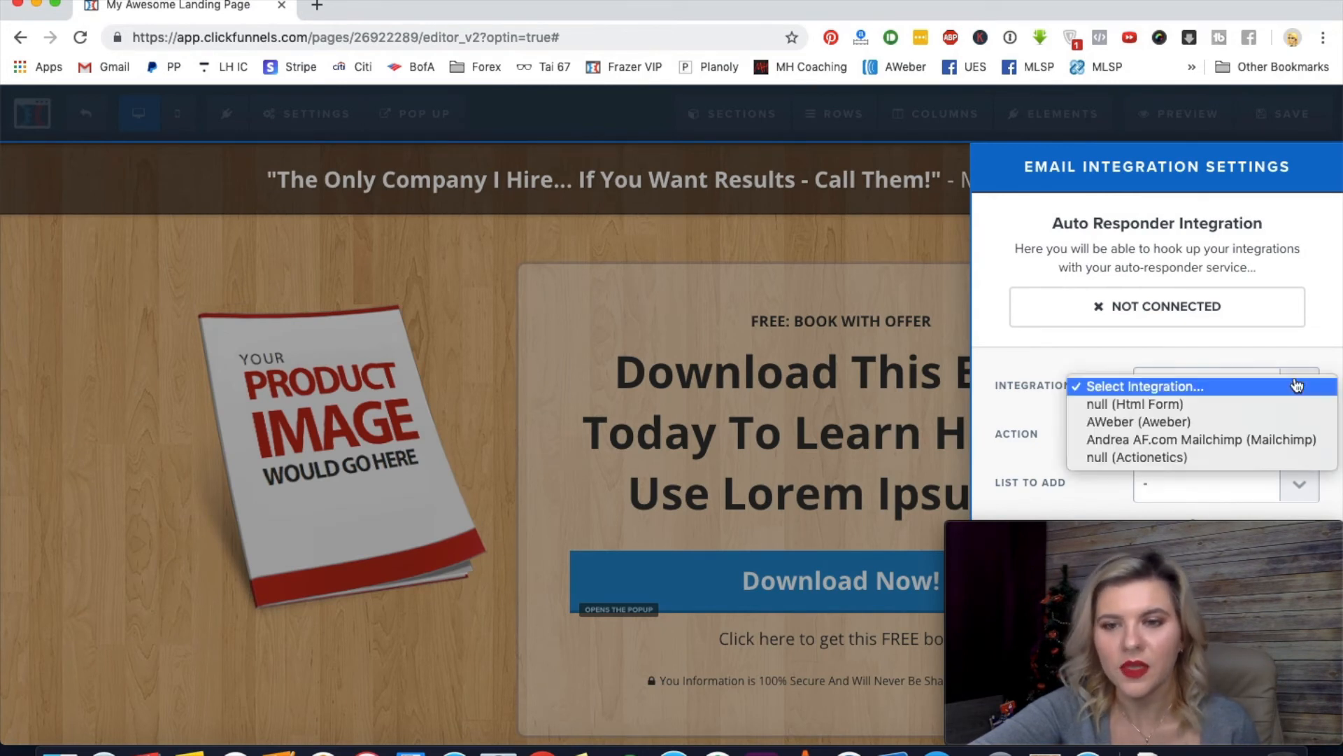
{"action": "left_click", "coordinate": [1216, 421]}
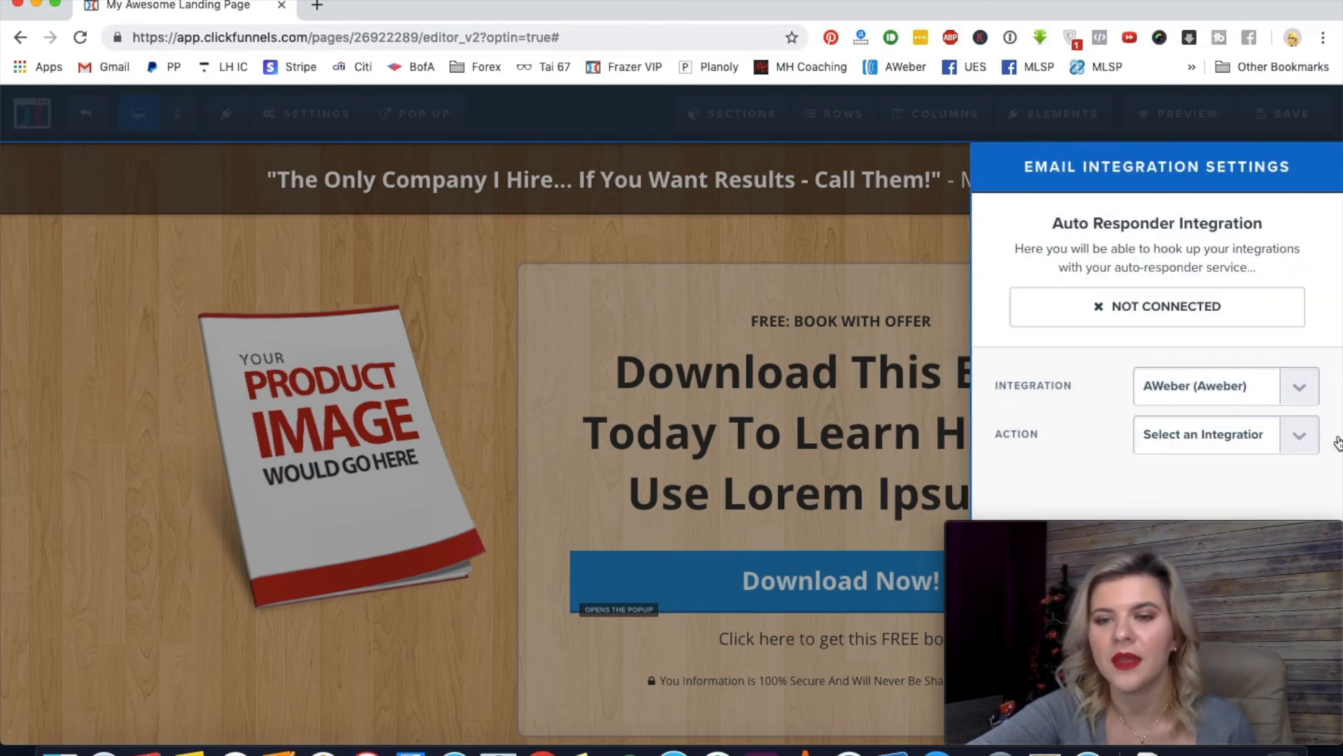
{"action": "left_click", "coordinate": [1312, 435]}
{"action": "left_click", "coordinate": [1272, 454]}
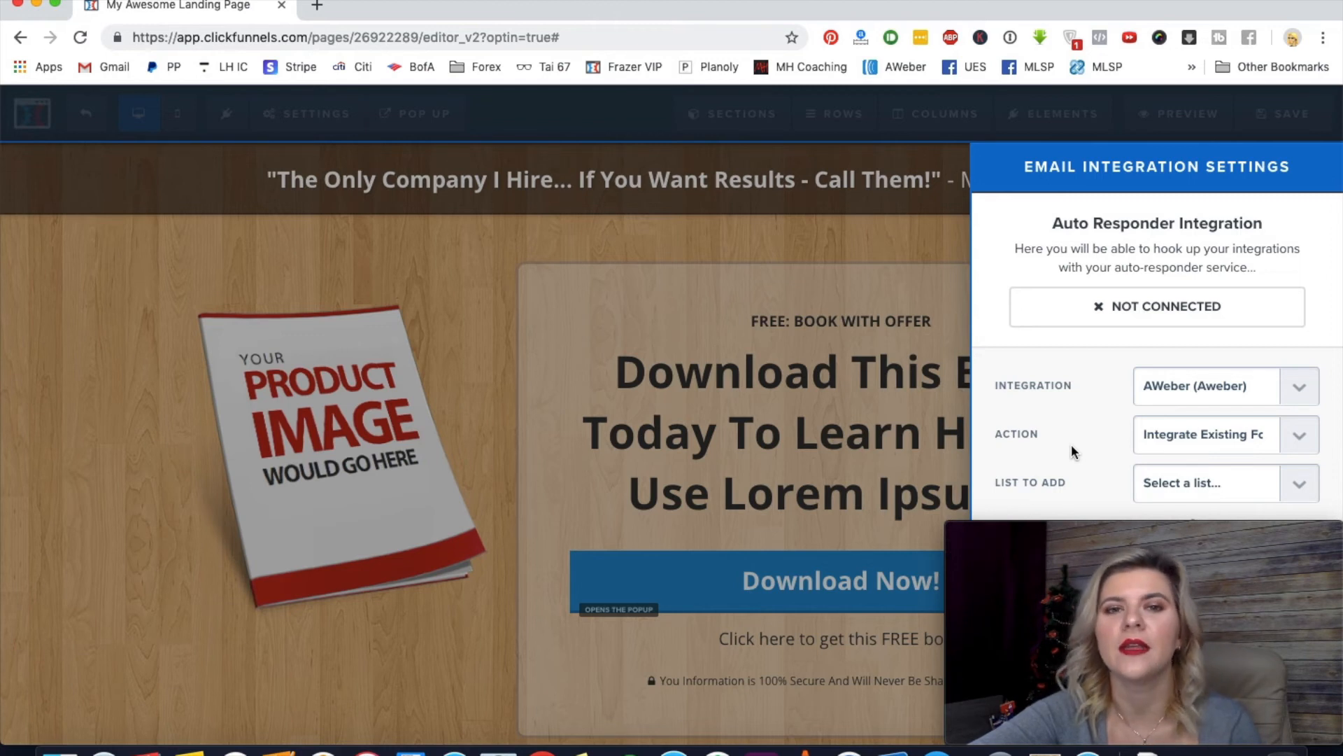
Choose MLSP List as the AWeber list to add and close the email integration settings
{"action": "left_click", "coordinate": [1301, 484]}
{"action": "scroll", "coordinate": [1239, 567], "scroll_direction": "down", "scroll_amount": 5}
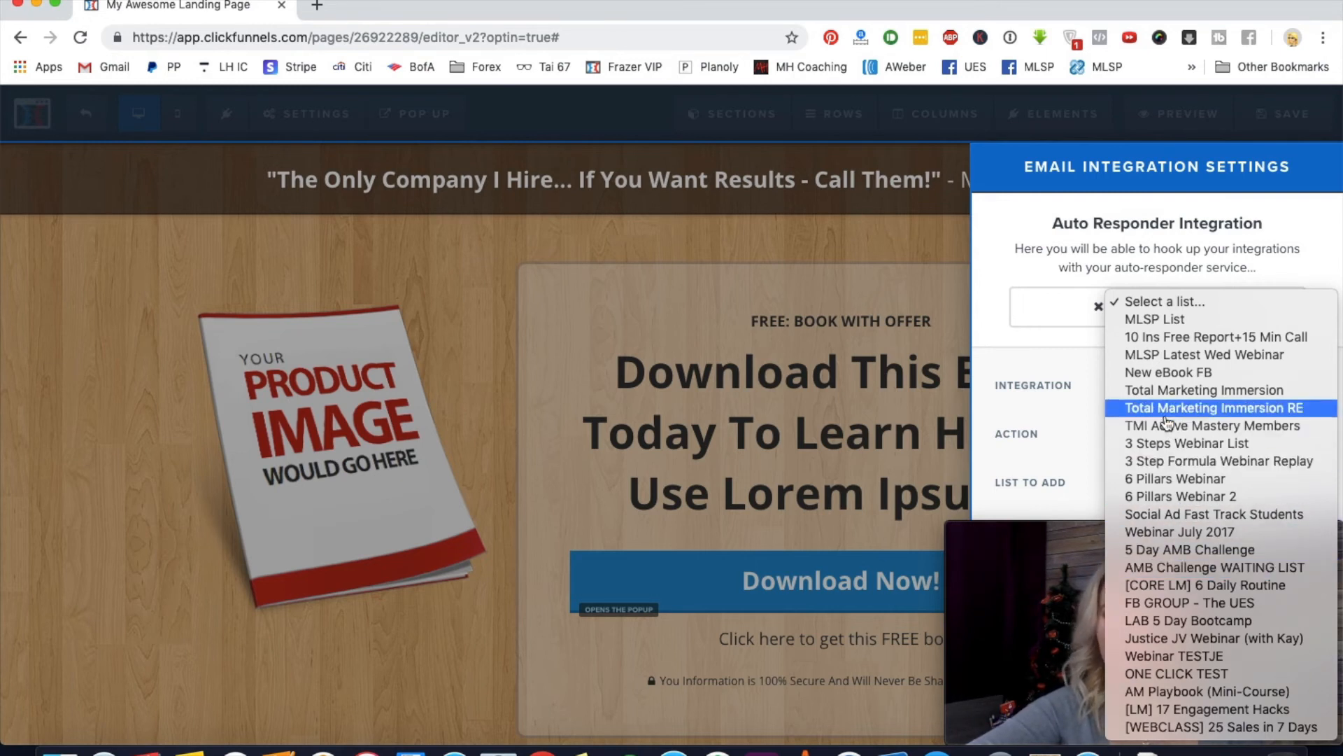
{"action": "left_click", "coordinate": [1022, 372]}
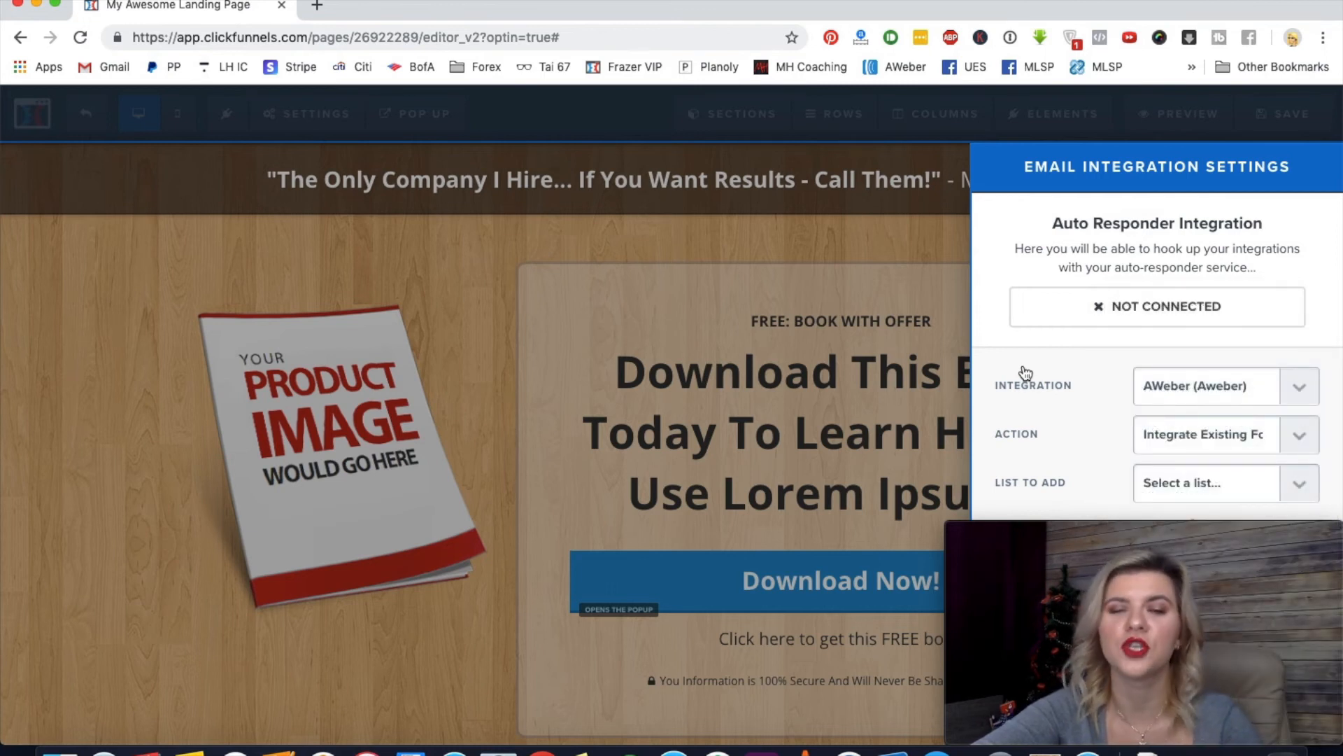
{"action": "left_click", "coordinate": [1284, 488]}
{"action": "left_click", "coordinate": [1280, 501]}
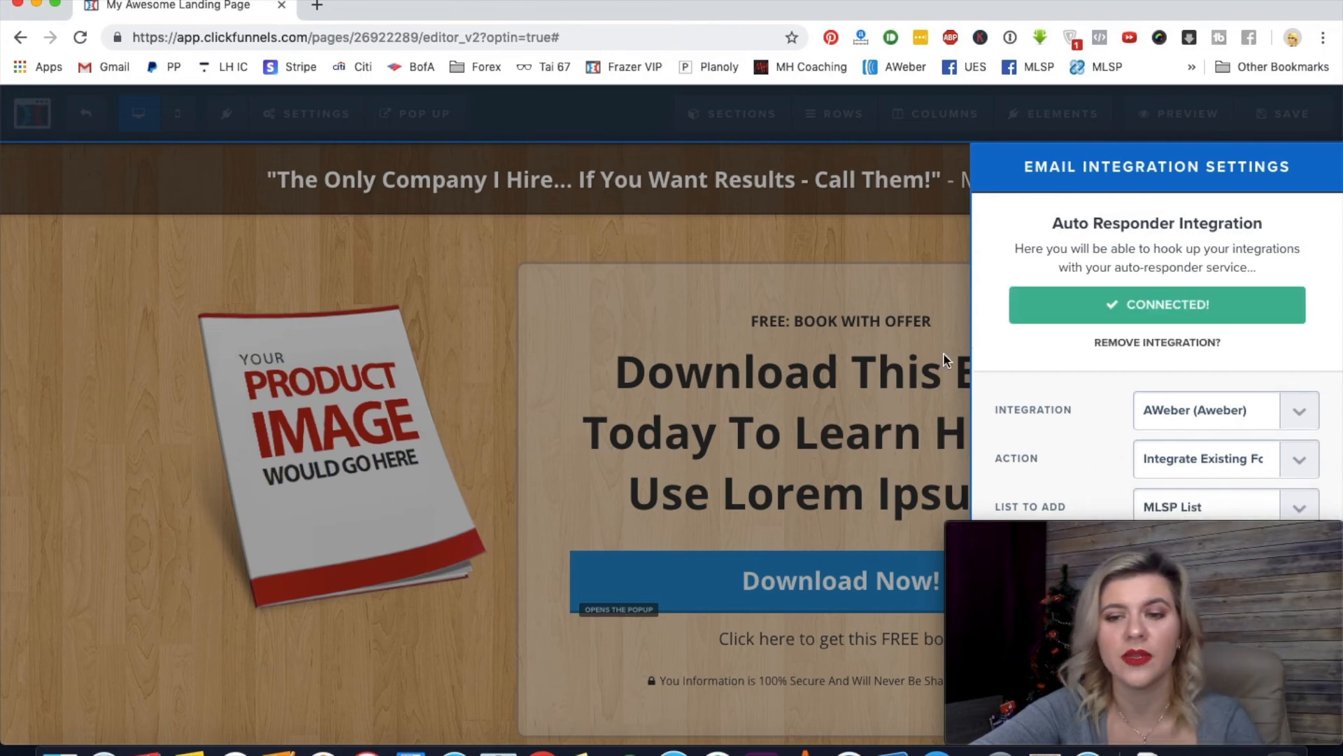
{"action": "left_click", "coordinate": [897, 242]}
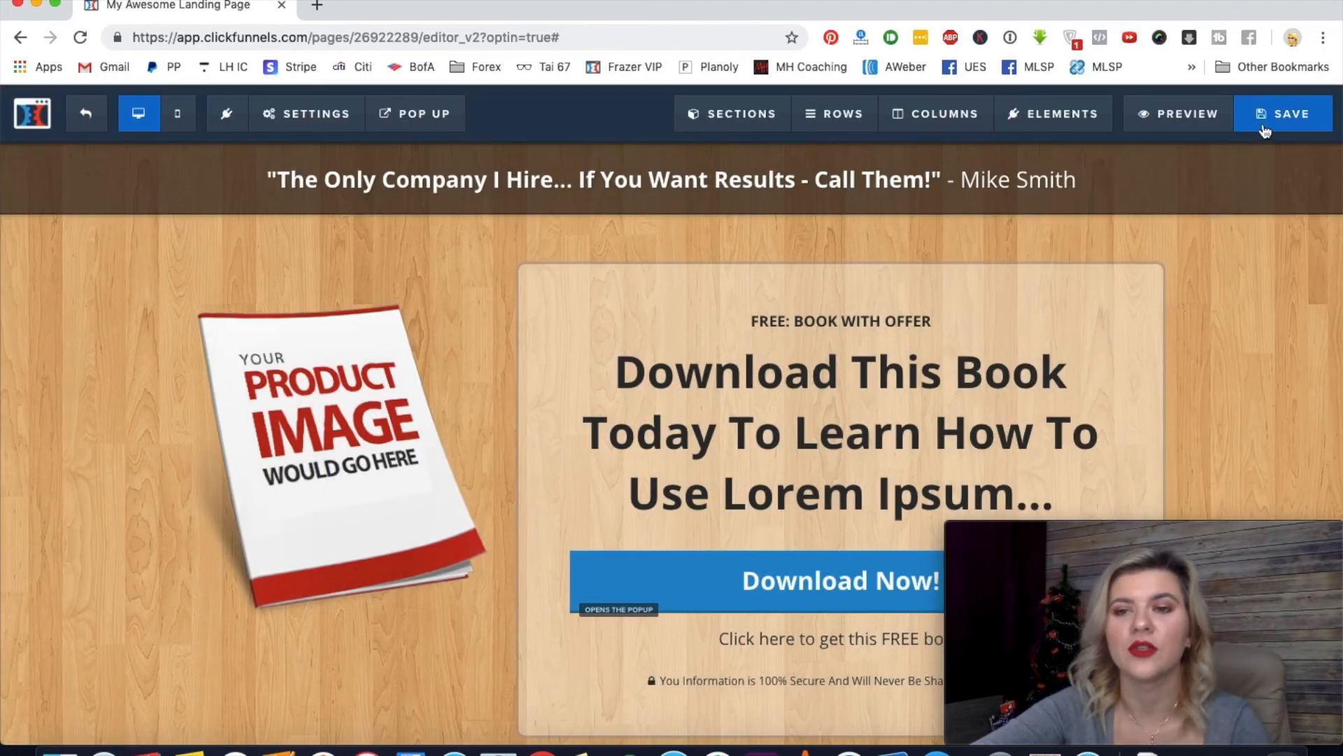
Save the optin page, set its SEO title to "Free Lead Magnet" and close the SEO metadata settings
{"action": "left_click", "coordinate": [1265, 129]}
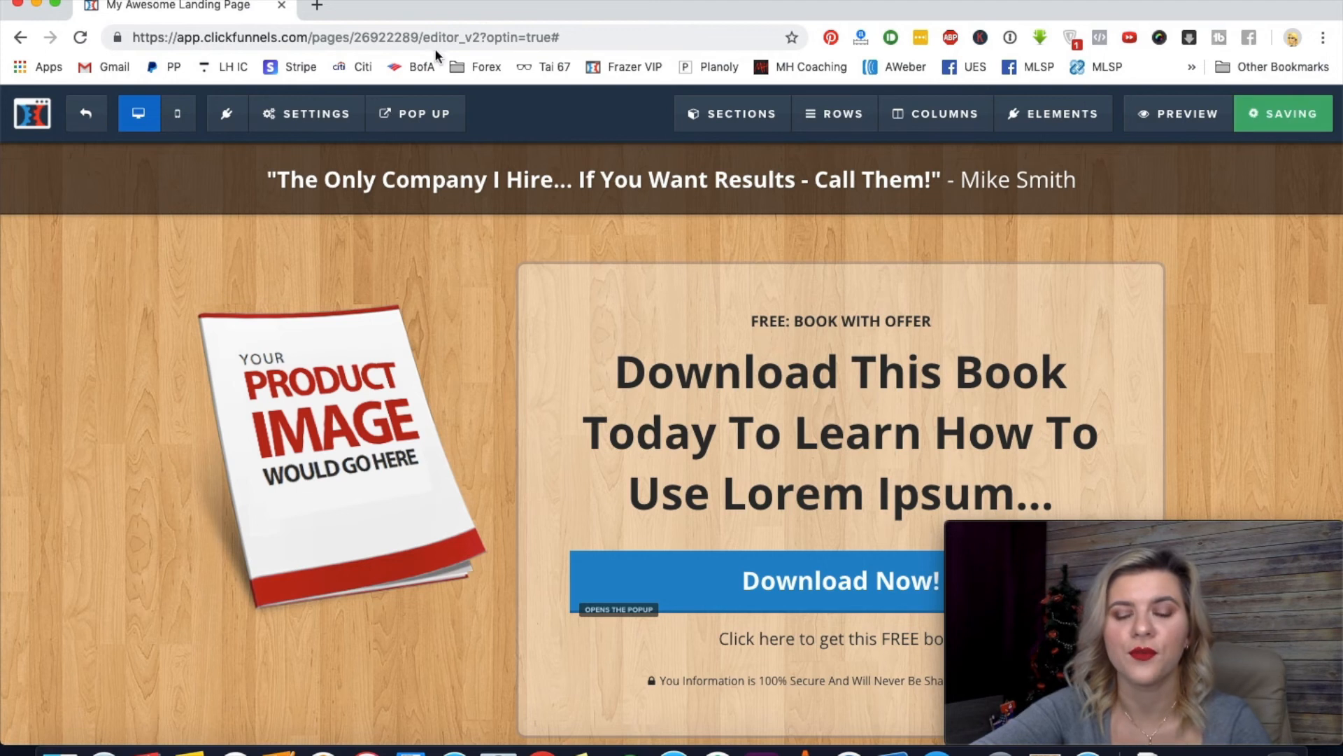
{"action": "left_click", "coordinate": [87, 119]}
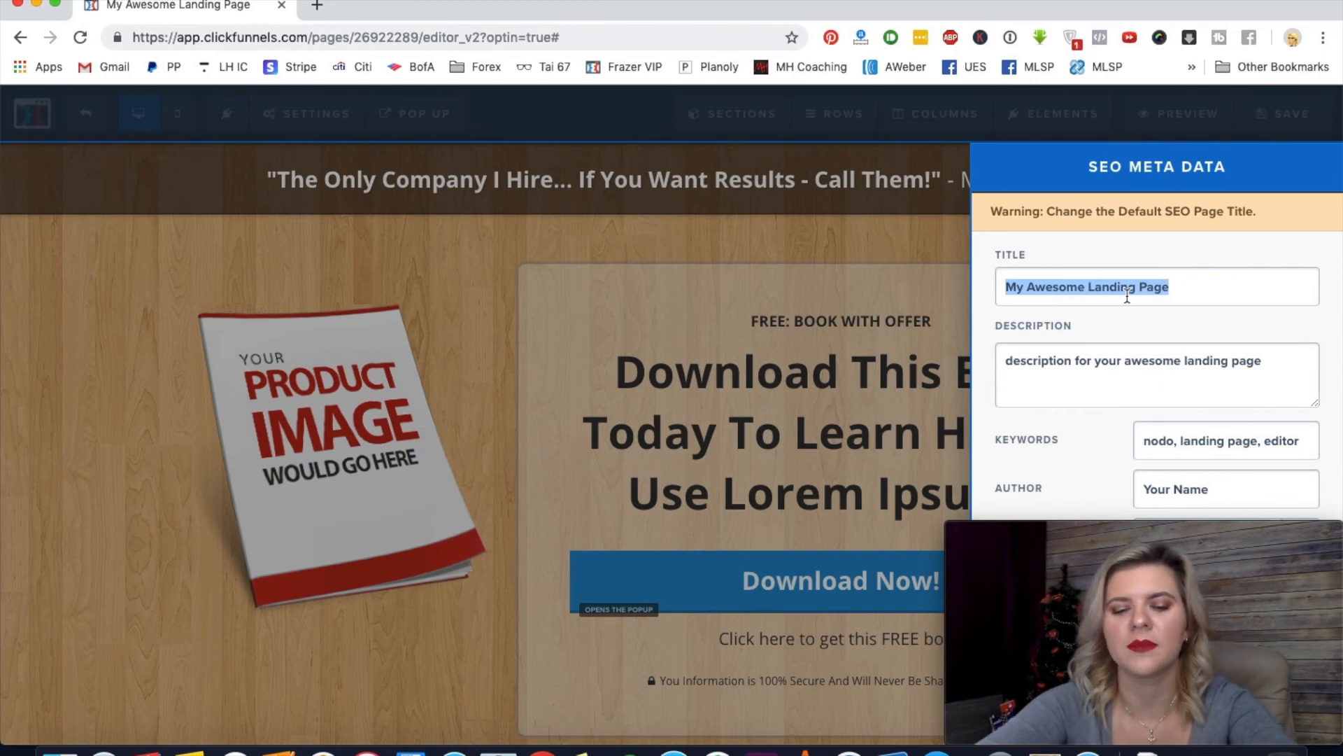
{"action": "type", "text": "Free "}
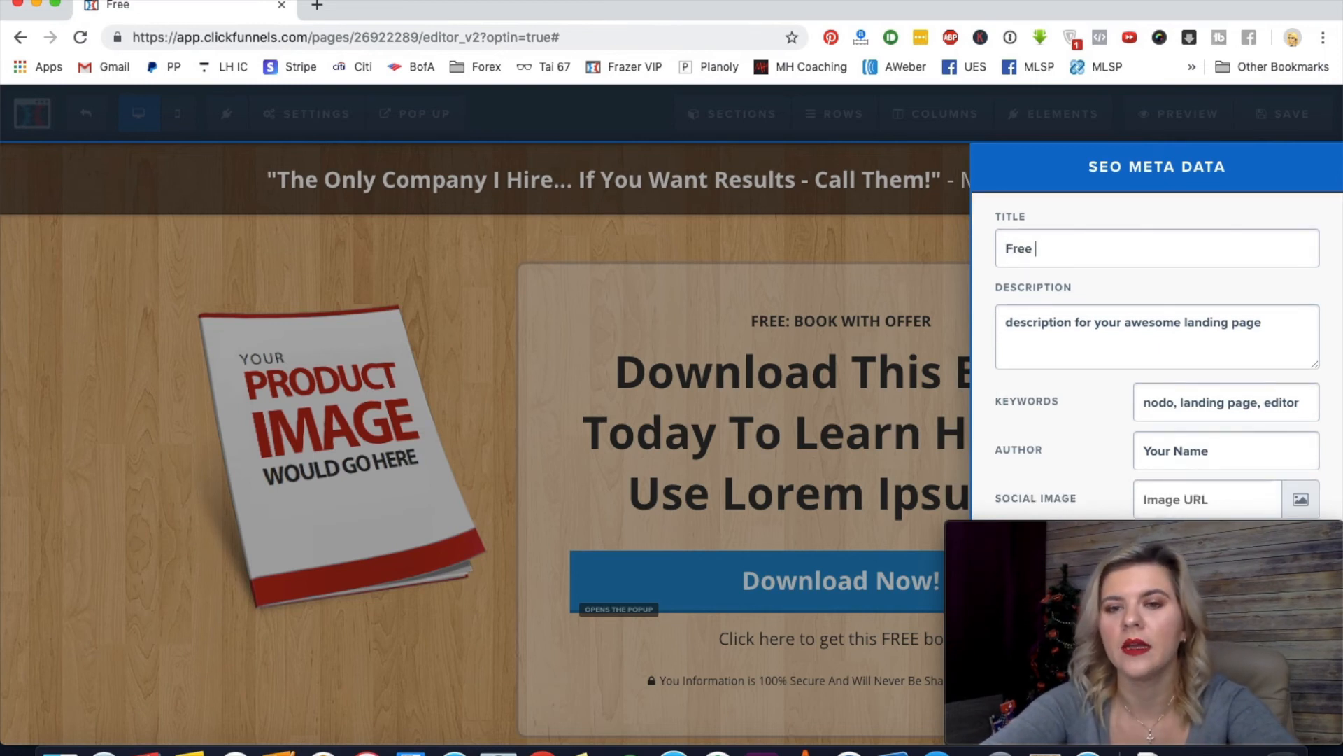
{"action": "type", "text": "Lead Magnet"}
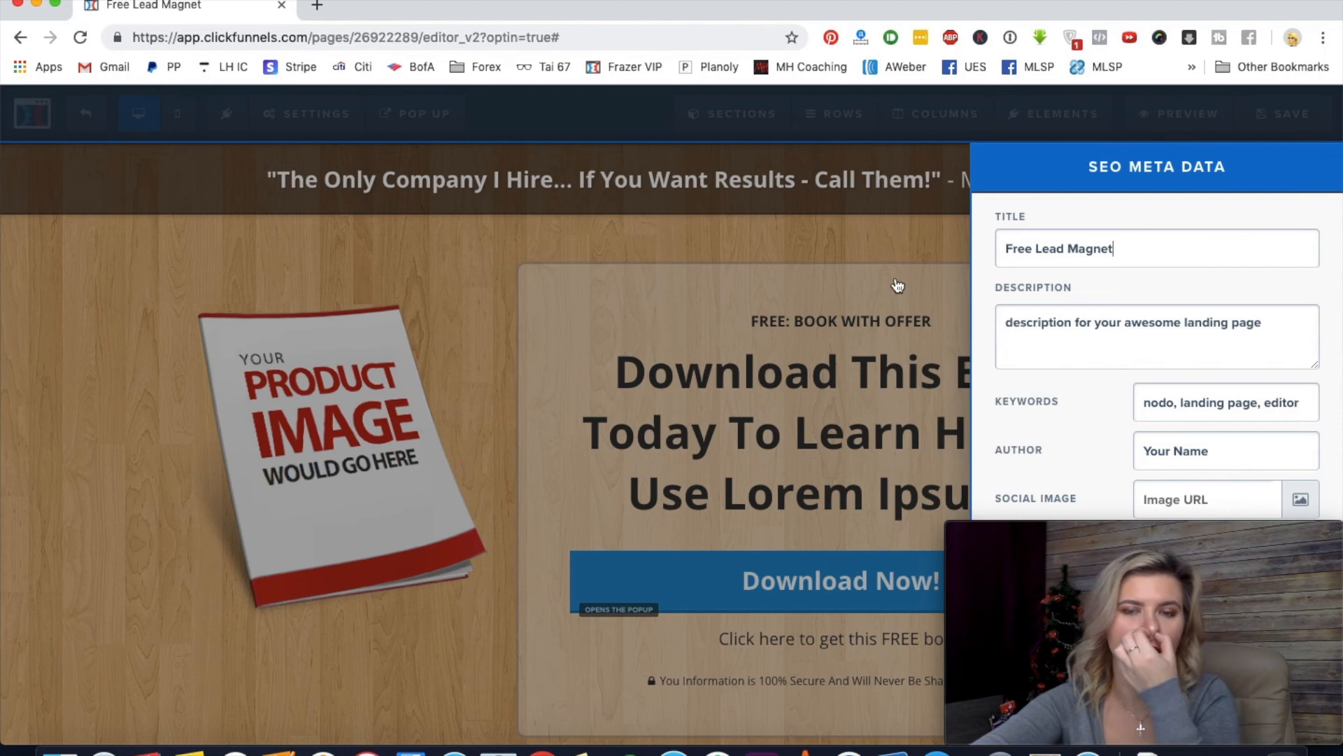
{"action": "left_click", "coordinate": [847, 258]}
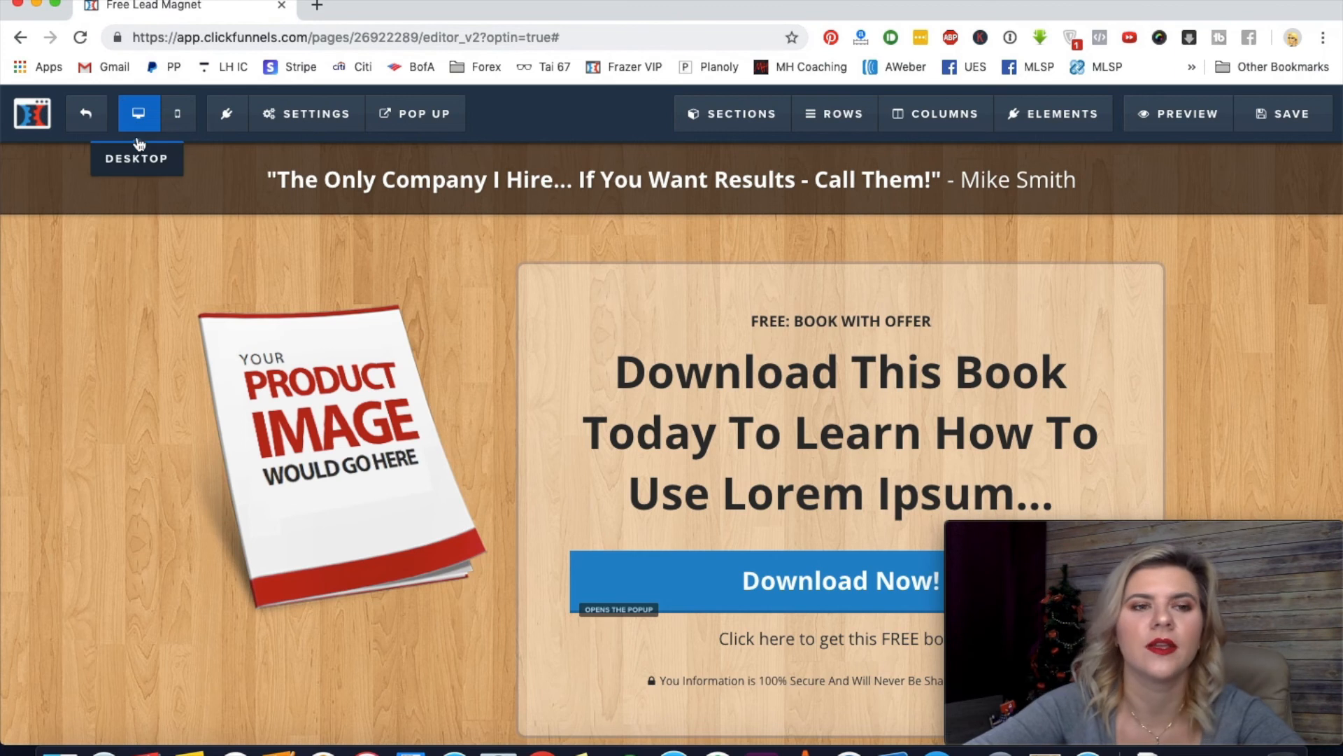
Leave the page editor for Test Funnel's steps and look at the Thank You step, then the Optin step
{"action": "left_click", "coordinate": [91, 115]}
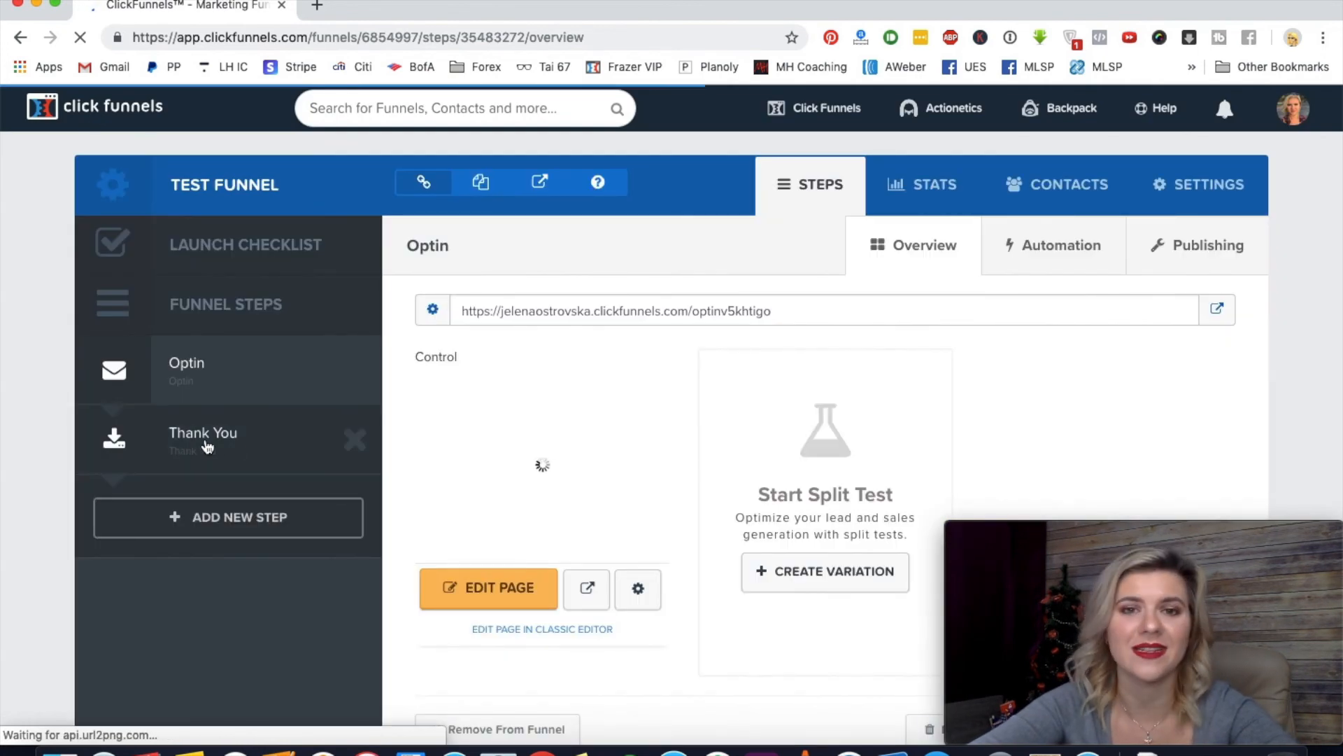
{"action": "left_click", "coordinate": [206, 441]}
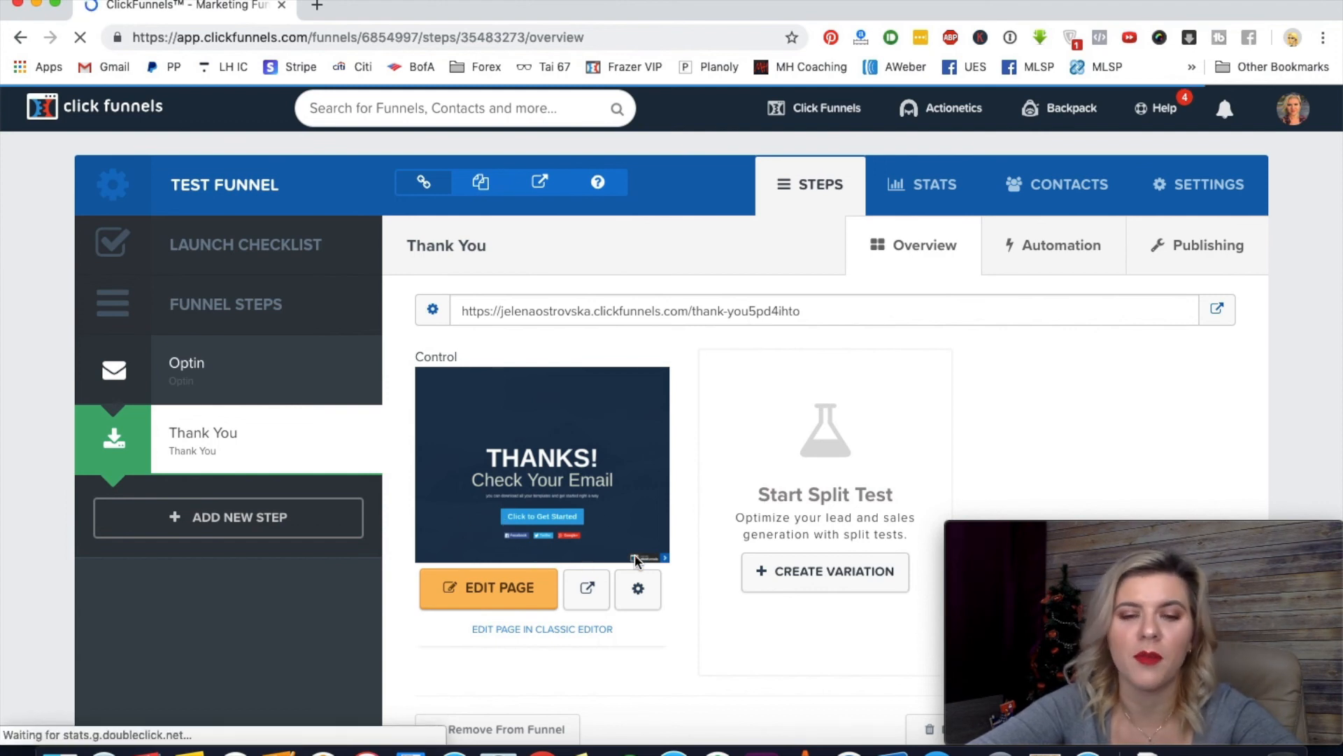
{"action": "left_click", "coordinate": [209, 379]}
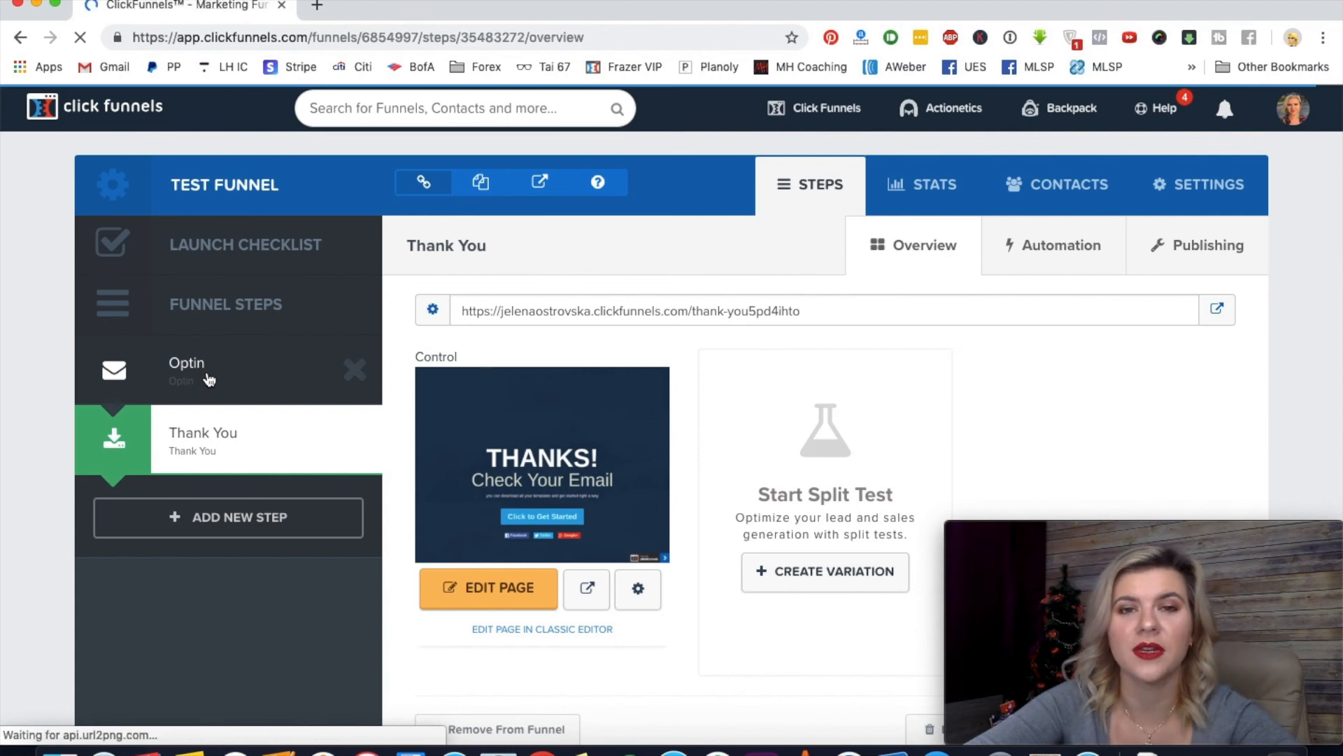